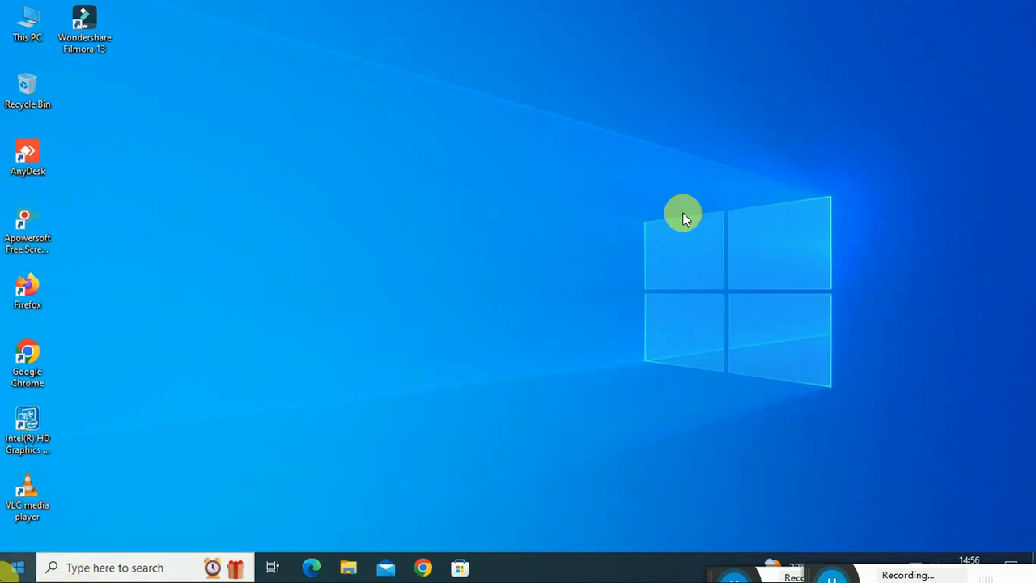
- Launch Adobe Photoshop 2023 from the Start menu and open its File menu
{"action": "left_click", "coordinate": [17, 567]}
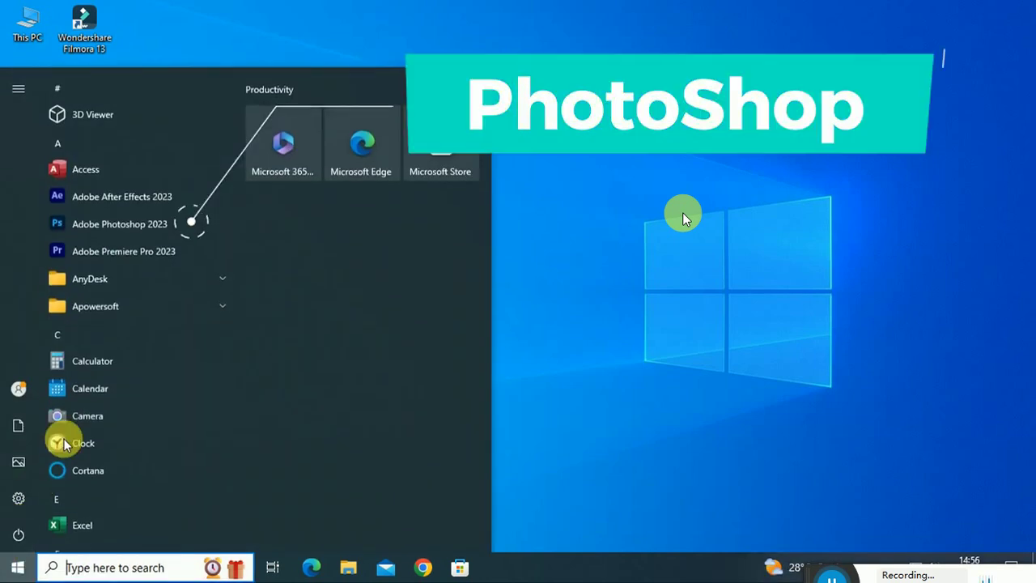
{"action": "left_click", "coordinate": [122, 222]}
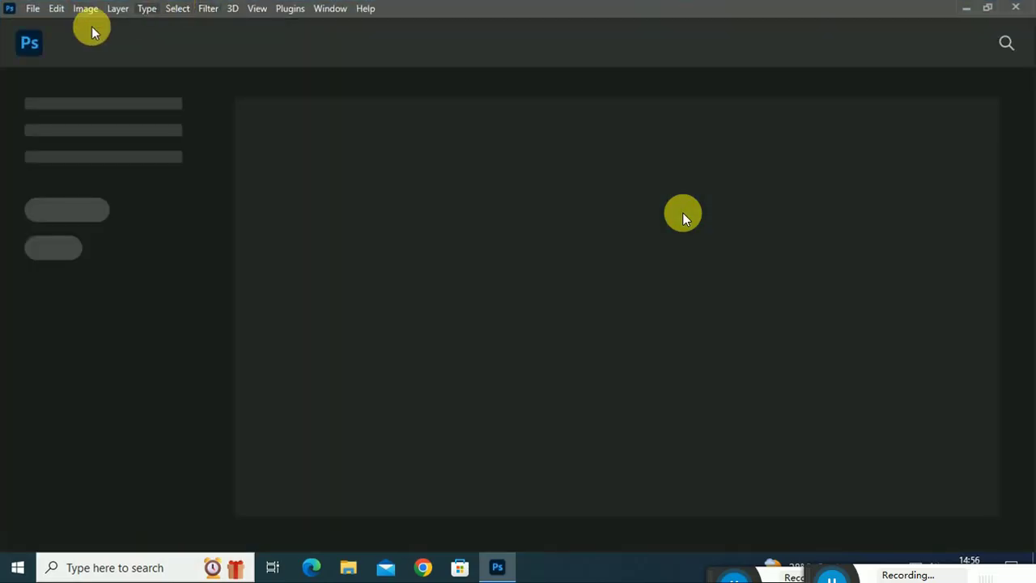
{"action": "left_click", "coordinate": [29, 10]}
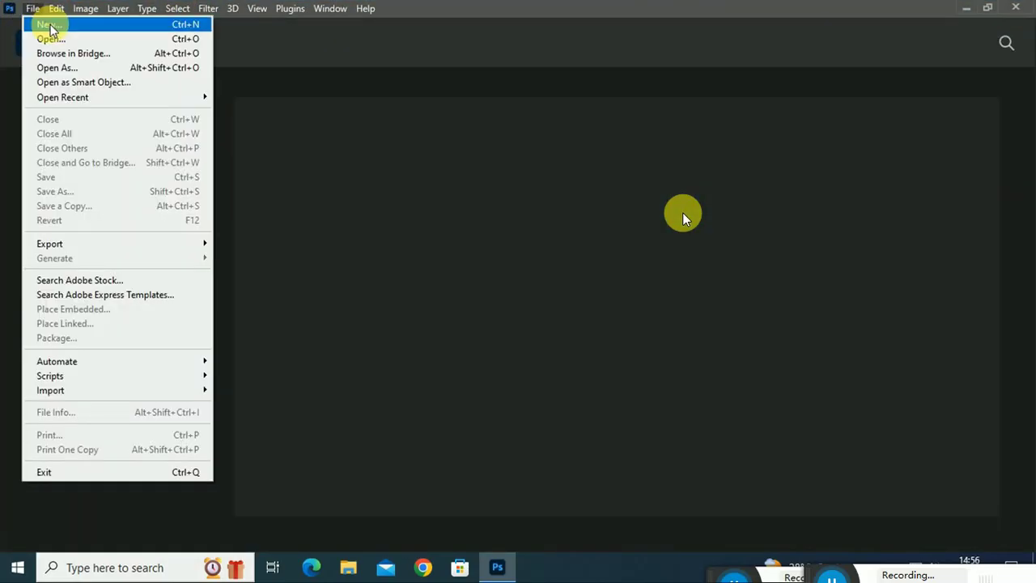
- Set up a new document in inches: width 16, height 45, resolution 150 ppi
{"action": "left_click", "coordinate": [42, 26]}
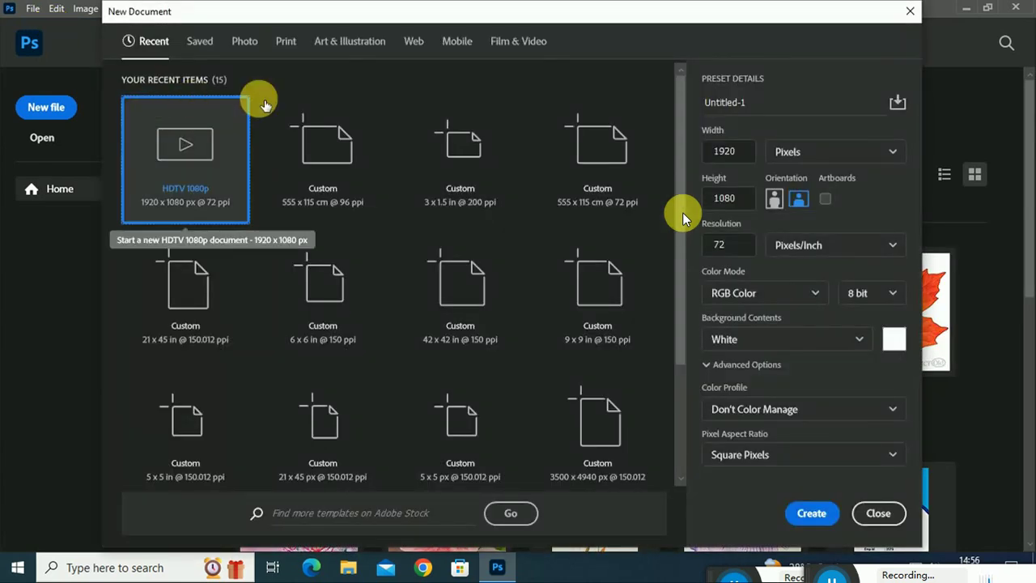
{"action": "left_click", "coordinate": [805, 164]}
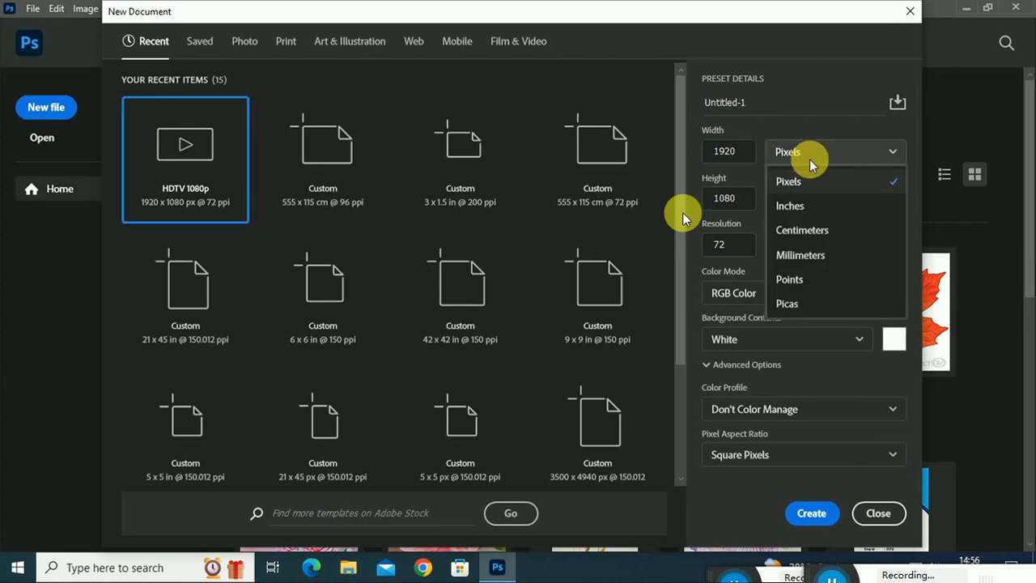
{"action": "left_click", "coordinate": [813, 207]}
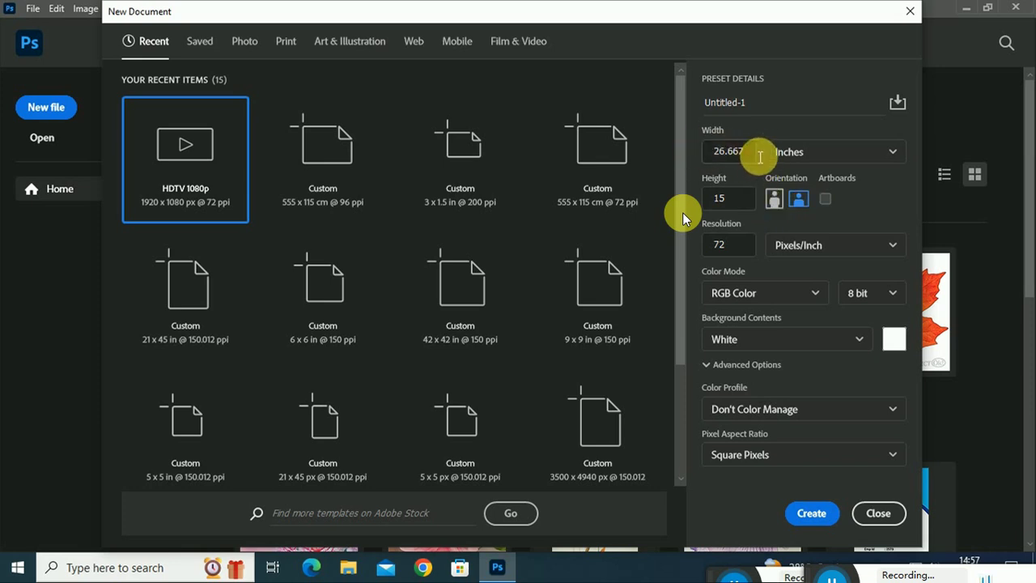
{"action": "double_click", "coordinate": [729, 152]}
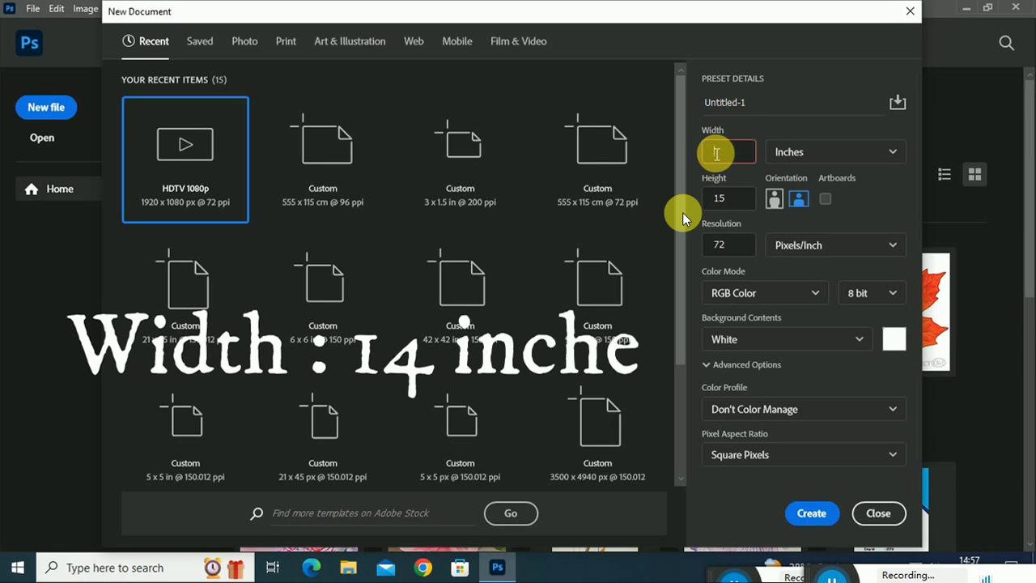
{"action": "key", "text": "BackSpace"}
{"action": "type", "text": "16"}
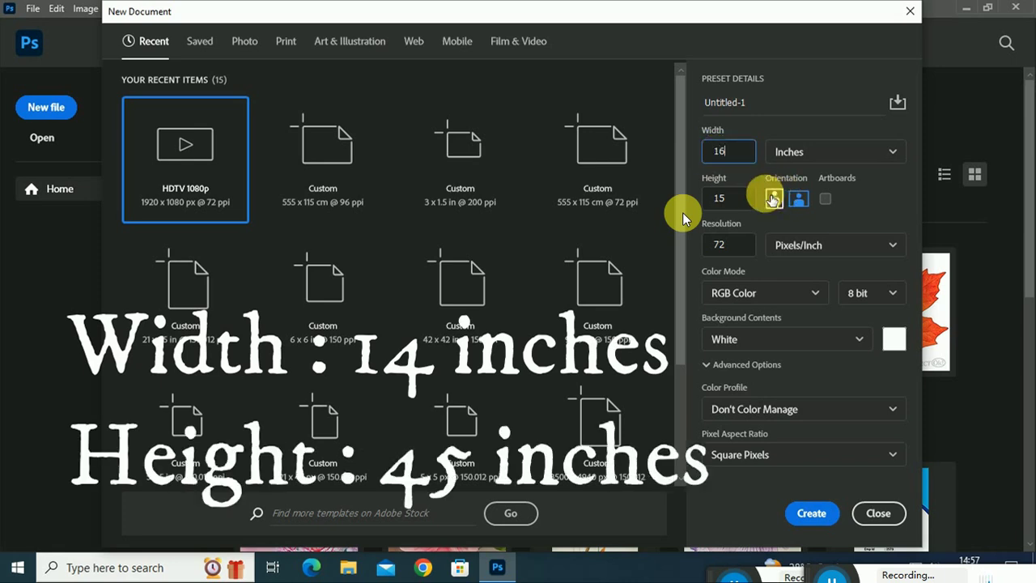
{"action": "double_click", "coordinate": [743, 200]}
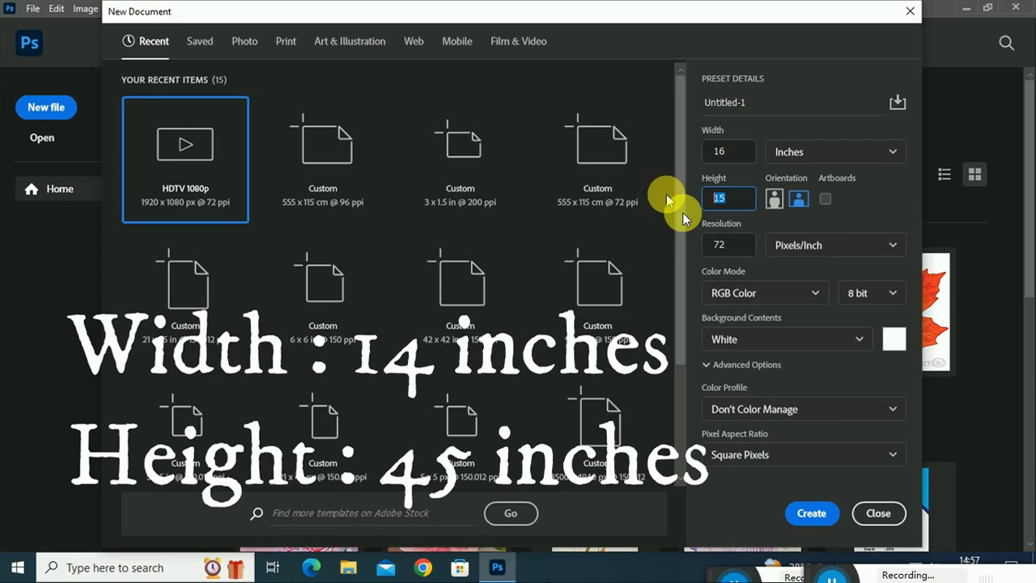
{"action": "type", "text": "45"}
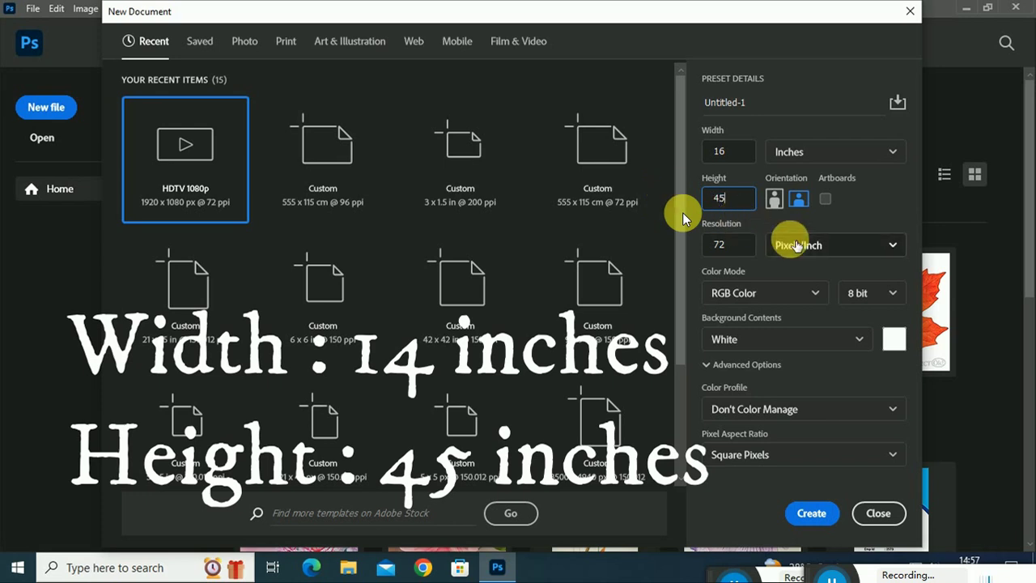
{"action": "double_click", "coordinate": [712, 247]}
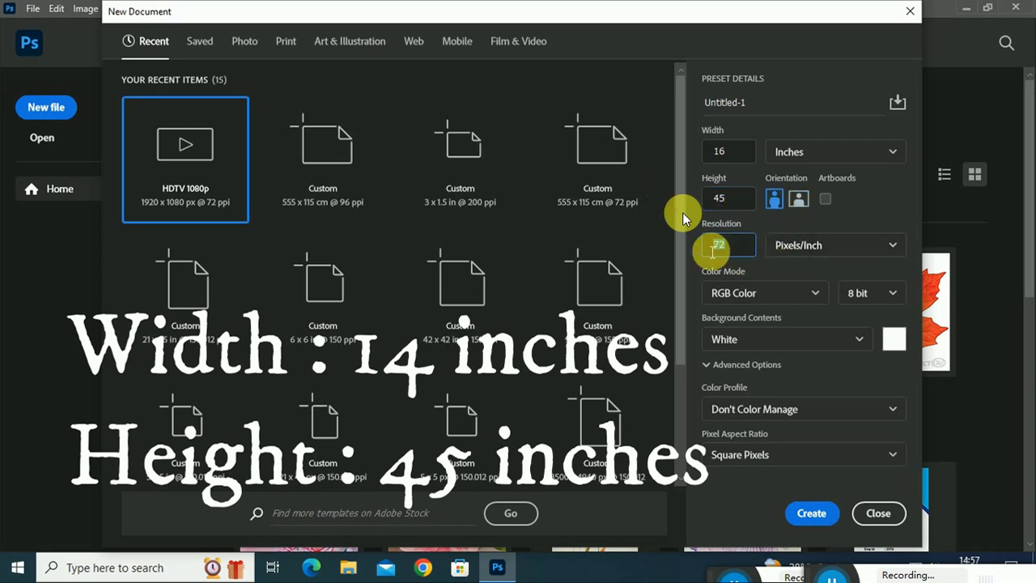
{"action": "type", "text": "150"}
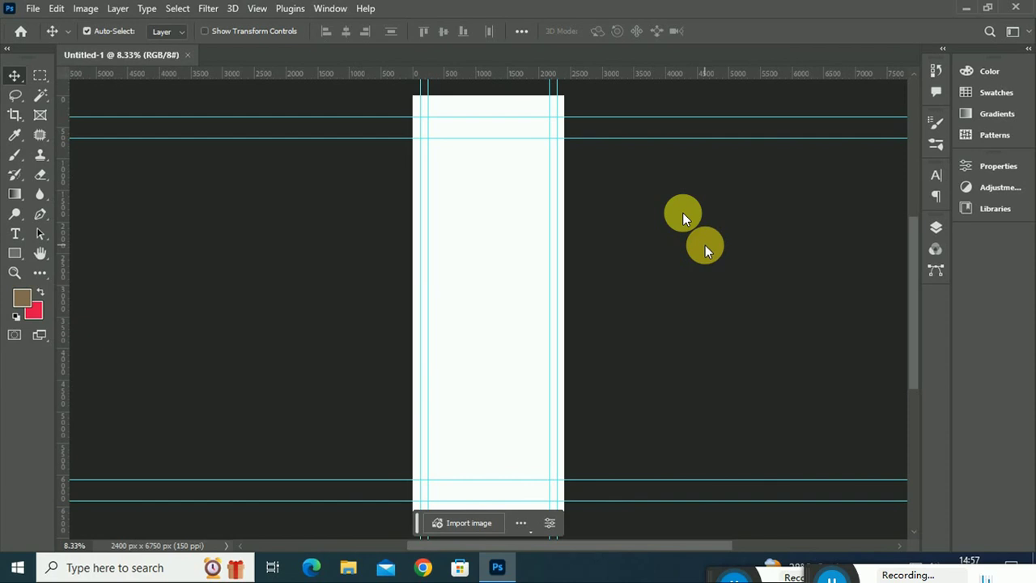
- Zoom in and drag both horizontal guides off the canvas
{"action": "key", "text": "ctrl+plus"}
{"action": "key", "text": "ctrl+plus"}
{"action": "scroll", "coordinate": [662, 248], "scroll_direction": "up", "scroll_amount": 3}
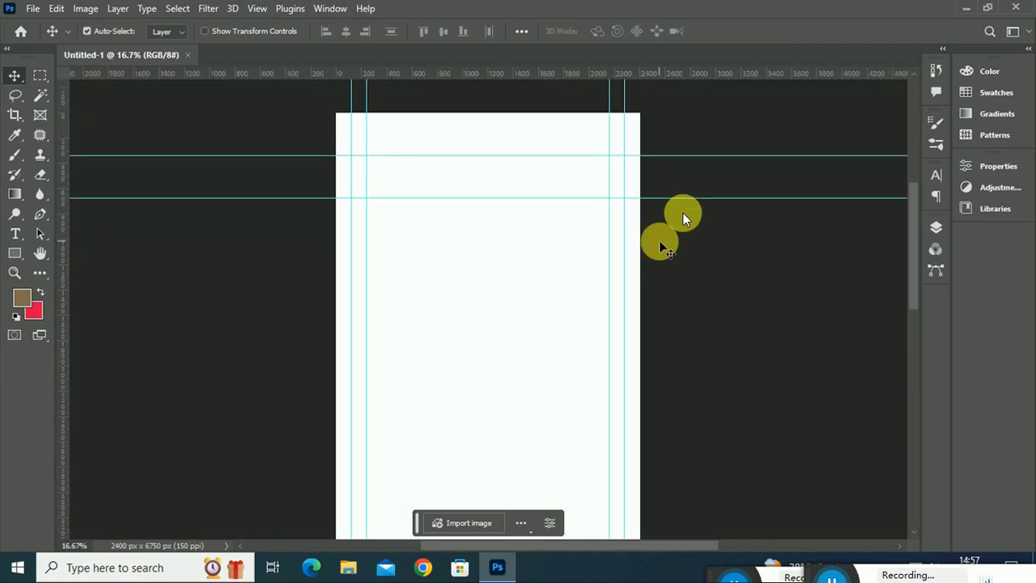
{"action": "scroll", "coordinate": [659, 241], "scroll_direction": "up", "scroll_amount": 1}
{"action": "key", "text": "ctrl+plus"}
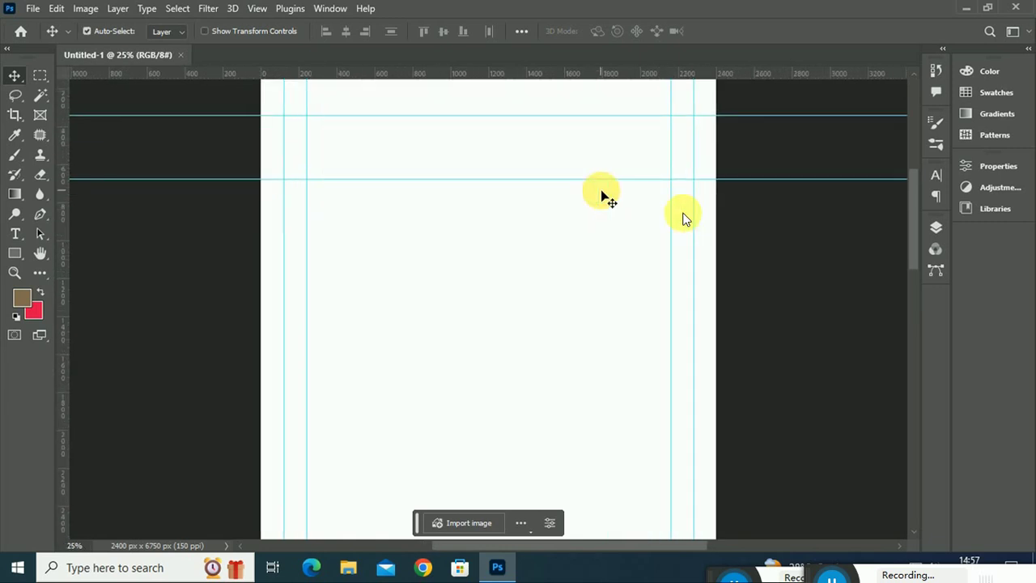
{"action": "scroll", "coordinate": [601, 195], "scroll_direction": "up", "scroll_amount": 3}
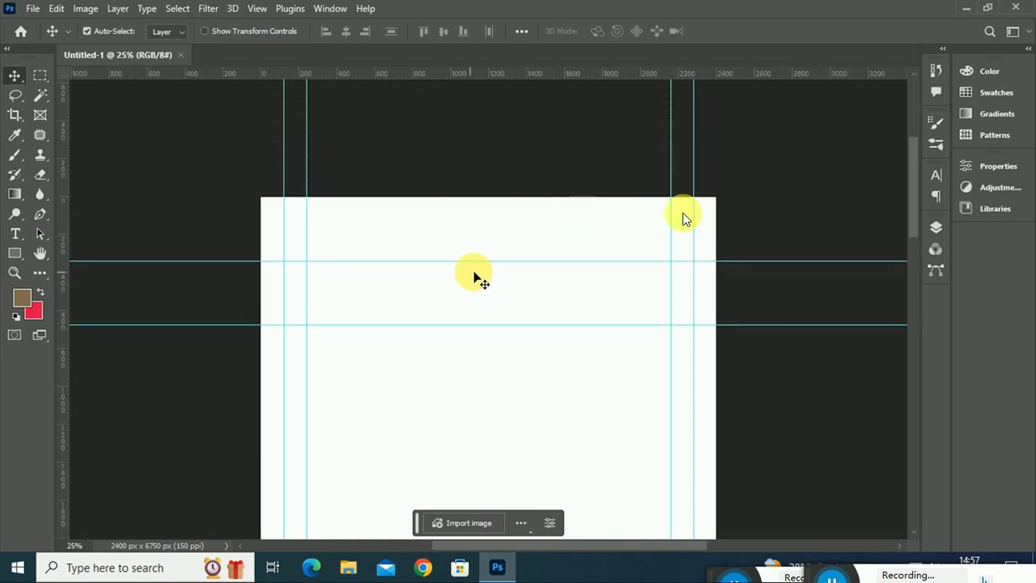
{"action": "left_click_drag", "start_coordinate": [481, 261], "coordinate": [531, 13]}
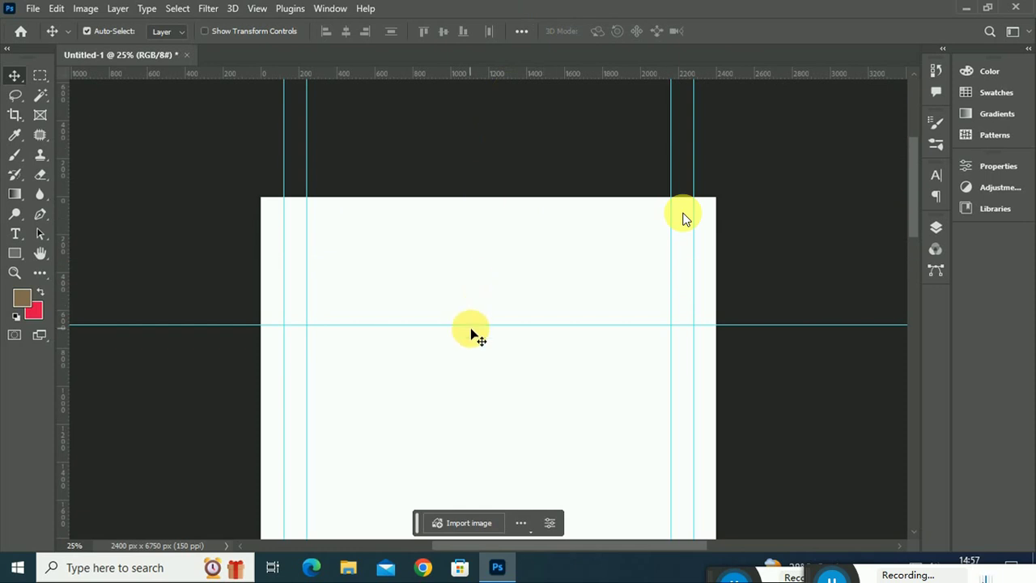
{"action": "left_click_drag", "start_coordinate": [473, 325], "coordinate": [505, 18]}
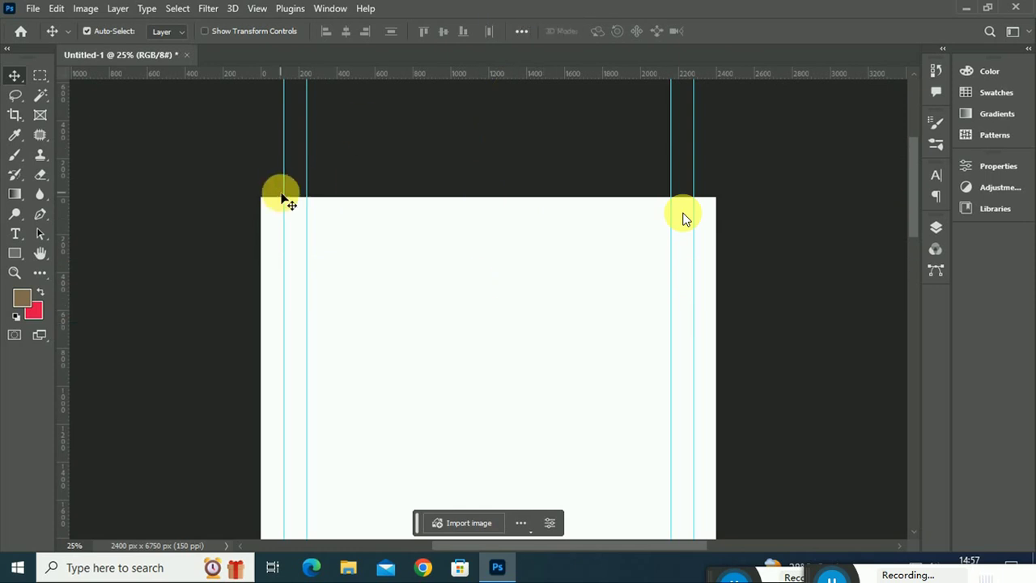
- Delete the remaining vertical guides by dragging them back onto the left ruler
{"action": "left_click_drag", "start_coordinate": [284, 197], "coordinate": [51, 208]}
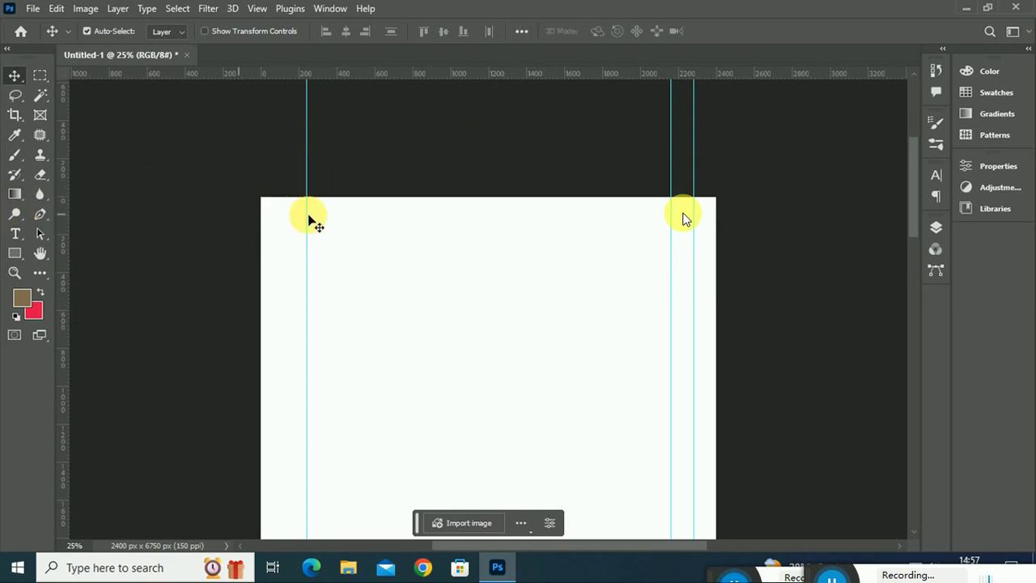
{"action": "left_click_drag", "start_coordinate": [304, 179], "coordinate": [41, 173]}
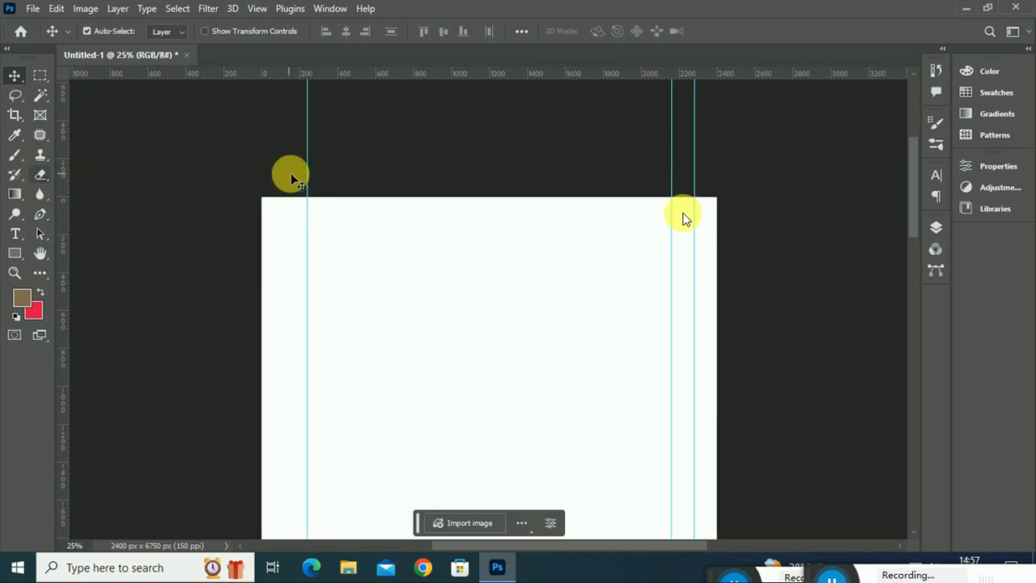
{"action": "left_click_drag", "start_coordinate": [313, 179], "coordinate": [24, 170]}
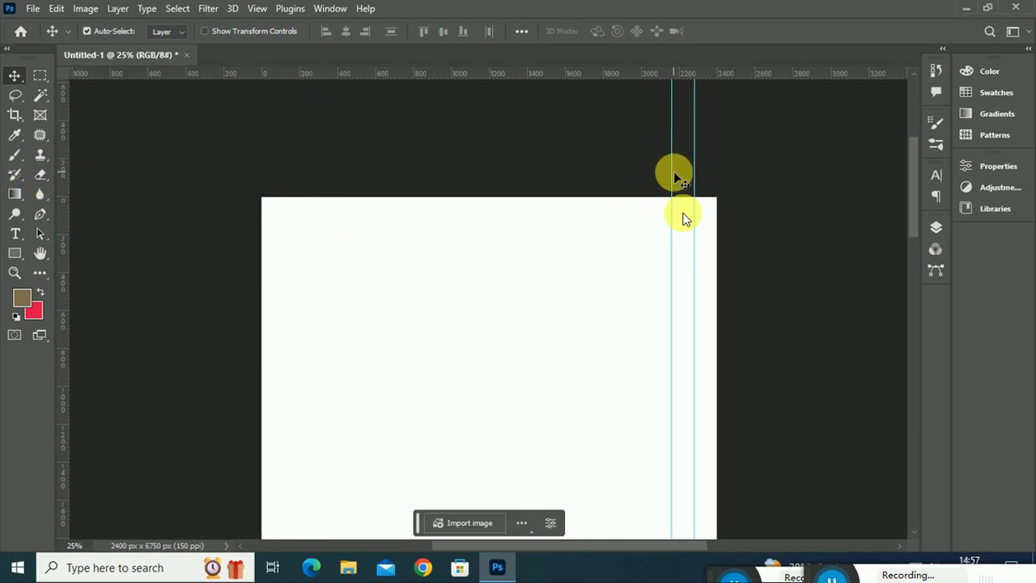
{"action": "left_click_drag", "start_coordinate": [676, 178], "coordinate": [9, 173]}
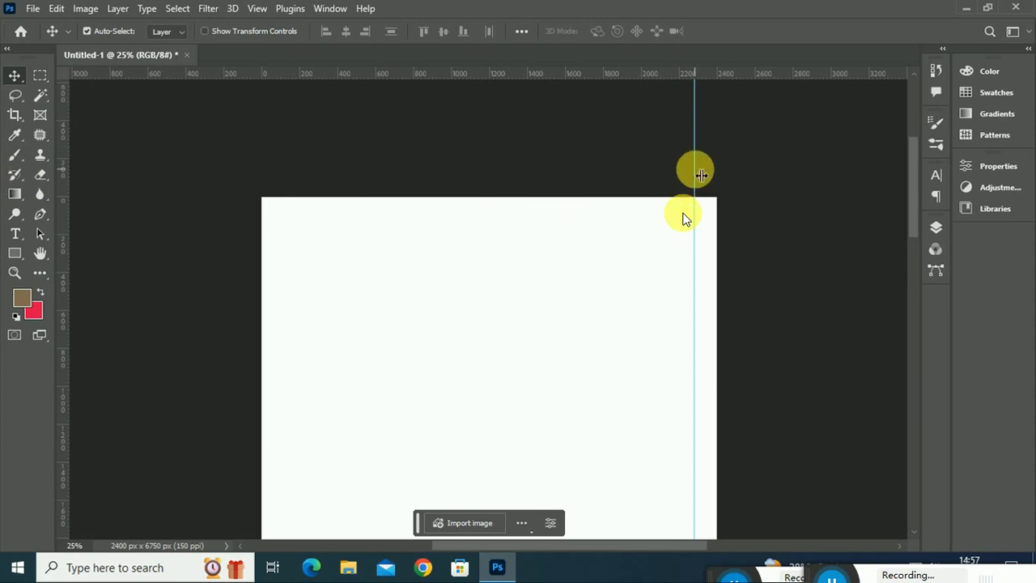
{"action": "left_click_drag", "start_coordinate": [698, 174], "coordinate": [8, 165]}
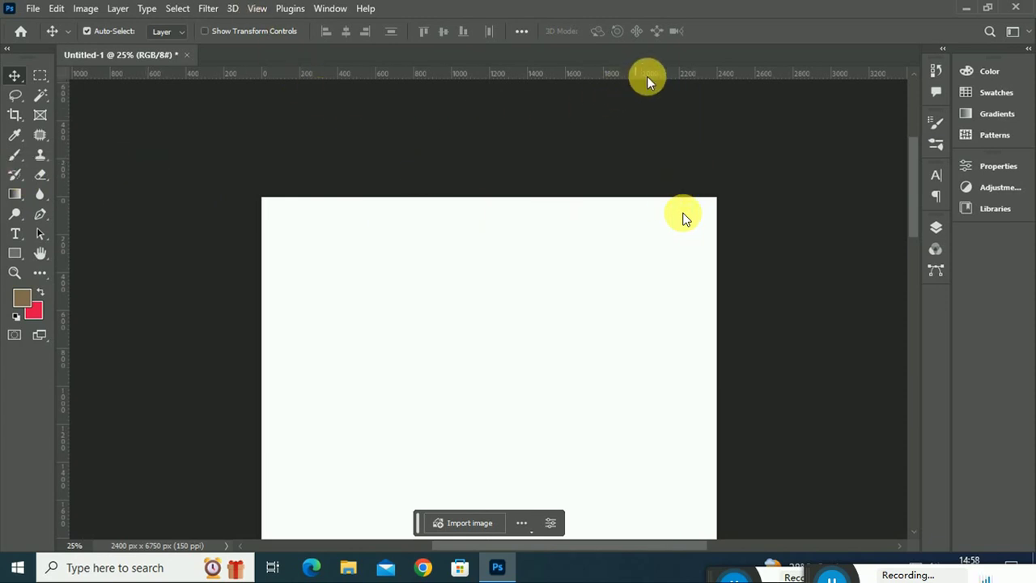
{"action": "left_click", "coordinate": [62, 12]}
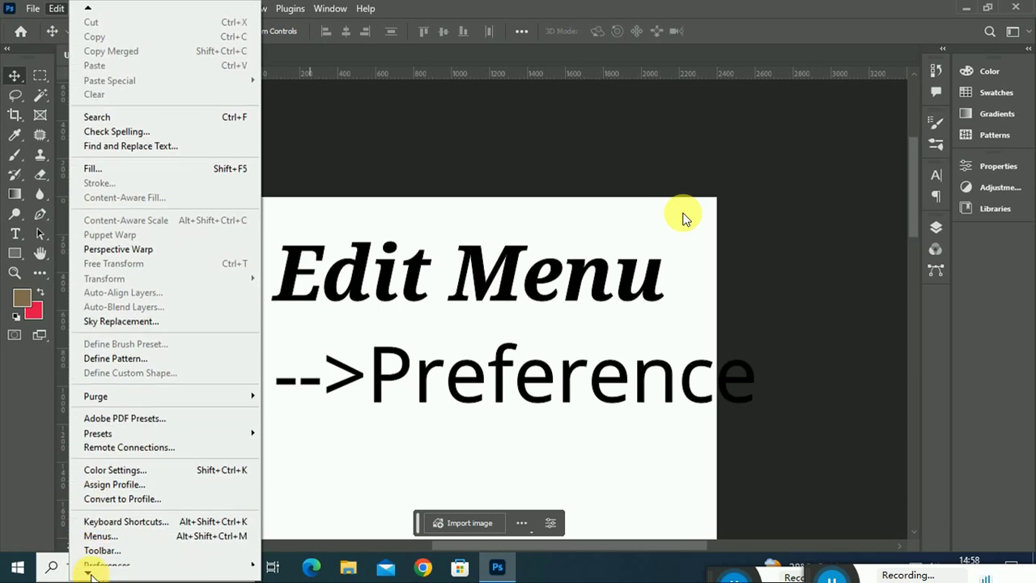
- Change the Rulers unit to Inches in Units & Rulers preferences and confirm
{"action": "mouse_move", "coordinate": [107, 551]}
{"action": "left_click", "coordinate": [304, 443]}
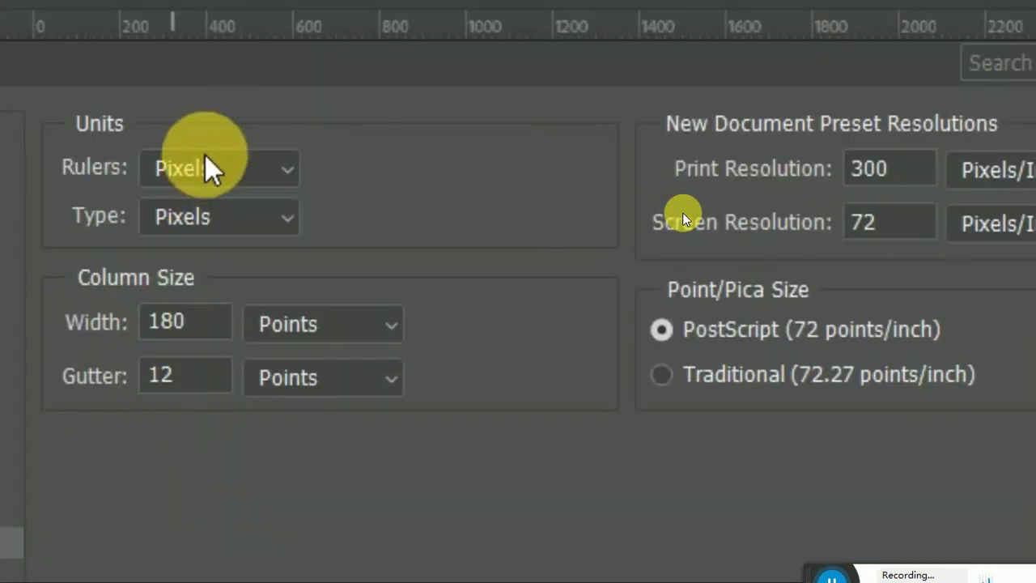
{"action": "left_click", "coordinate": [336, 136]}
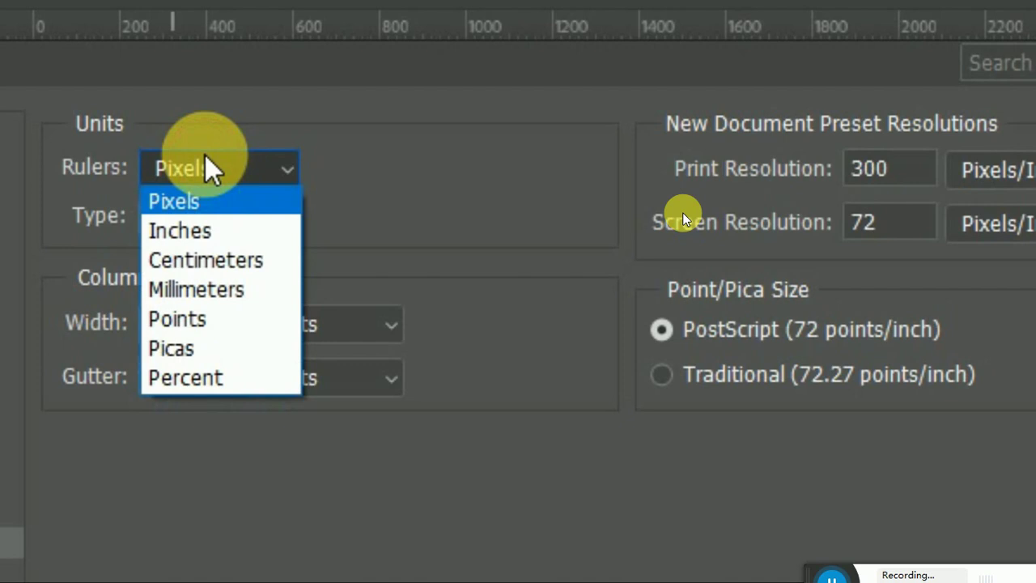
{"action": "left_click", "coordinate": [179, 231]}
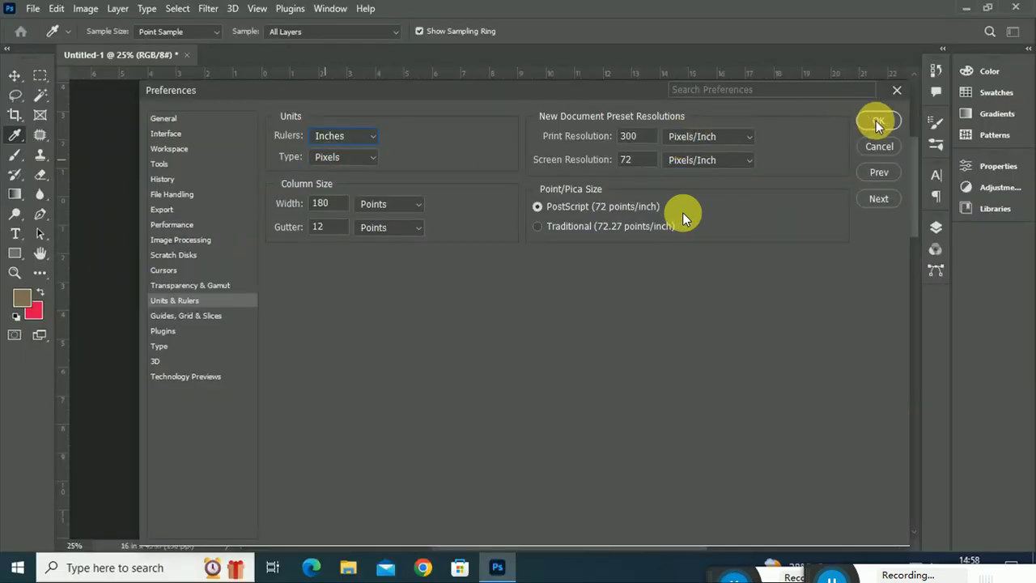
{"action": "left_click", "coordinate": [865, 120]}
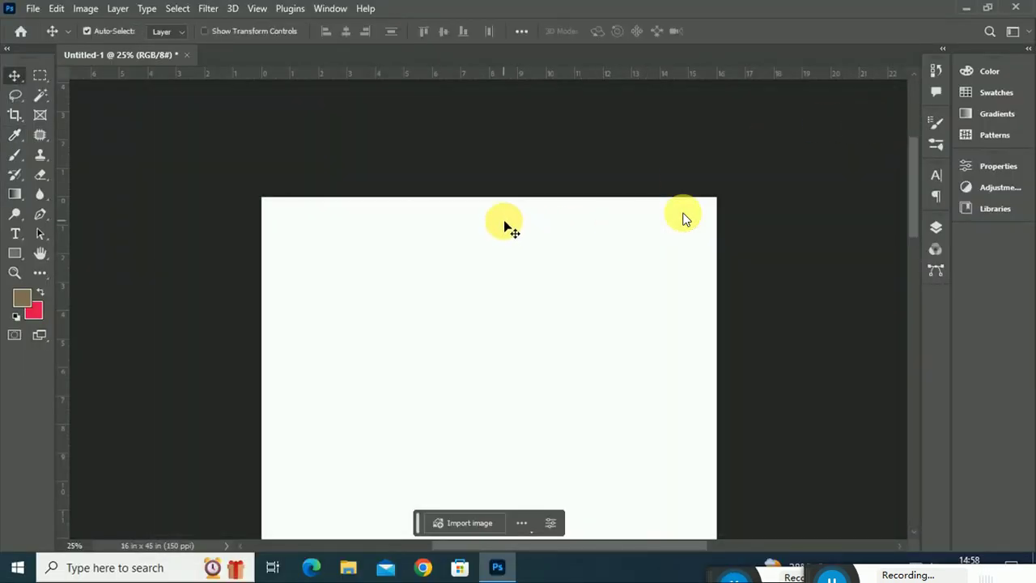
- Drag vertical guides from the ruler to 8, 1 and 15 inches
{"action": "scroll", "coordinate": [532, 234], "scroll_direction": "down", "scroll_amount": 2}
{"action": "scroll", "coordinate": [531, 234], "scroll_direction": "down", "scroll_amount": 1}
{"action": "scroll", "coordinate": [535, 237], "scroll_direction": "up", "scroll_amount": 2}
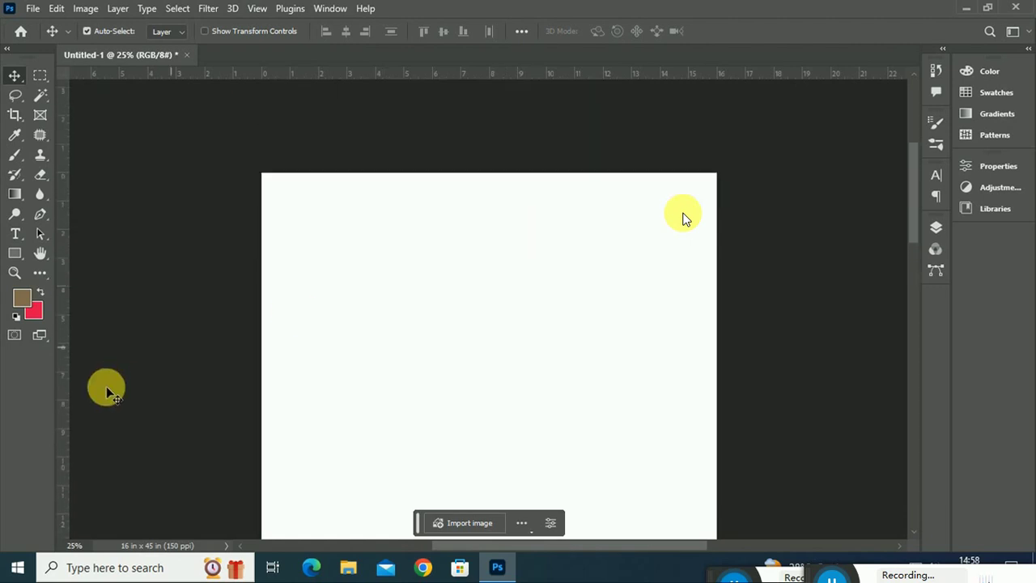
{"action": "left_click_drag", "start_coordinate": [65, 344], "coordinate": [490, 353]}
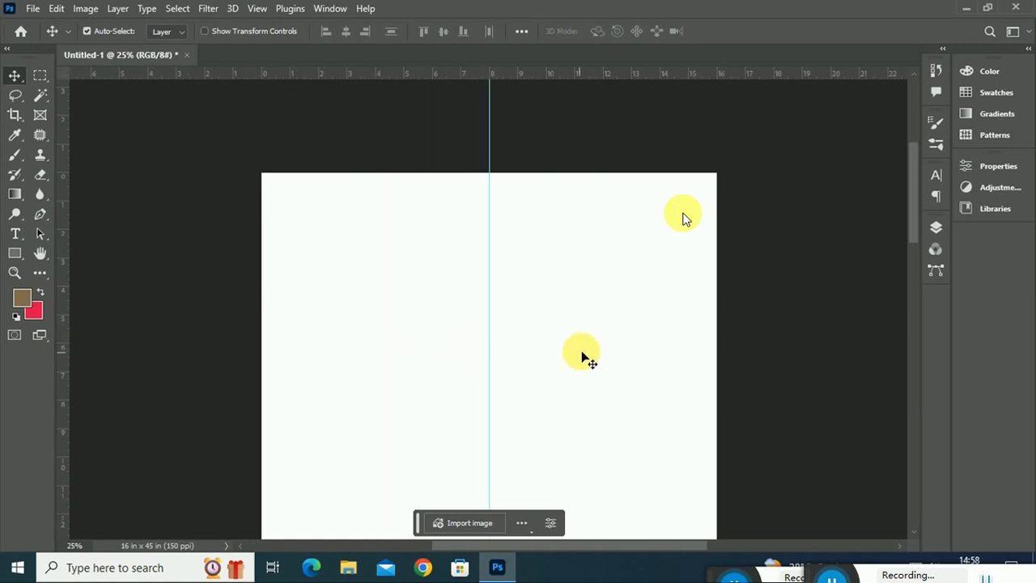
{"action": "scroll", "coordinate": [558, 344], "scroll_direction": "up", "scroll_amount": 1}
{"action": "scroll", "coordinate": [559, 344], "scroll_direction": "down", "scroll_amount": 1}
{"action": "scroll", "coordinate": [559, 344], "scroll_direction": "down", "scroll_amount": 1}
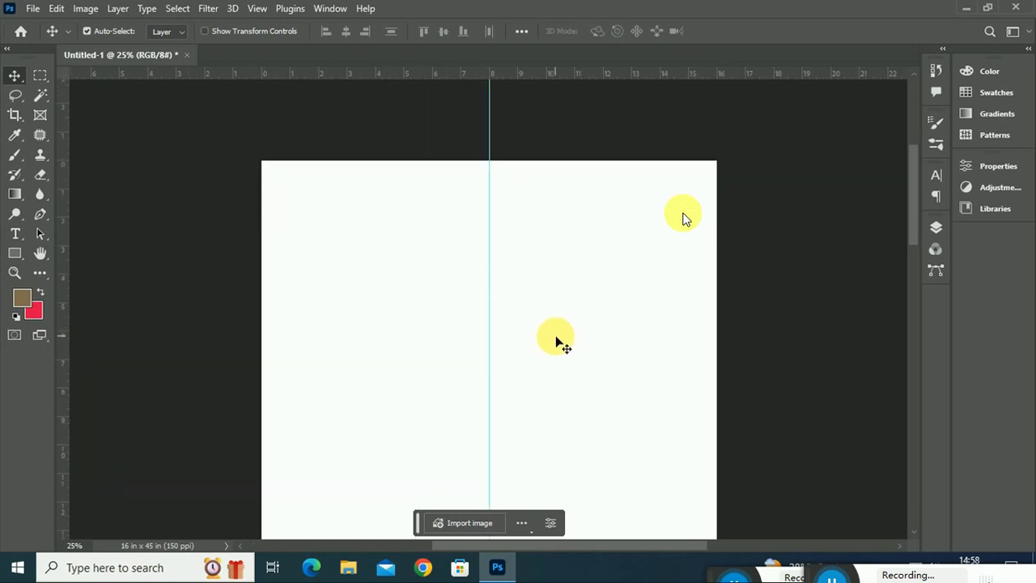
{"action": "scroll", "coordinate": [559, 344], "scroll_direction": "down", "scroll_amount": 1}
{"action": "scroll", "coordinate": [559, 344], "scroll_direction": "down", "scroll_amount": 1}
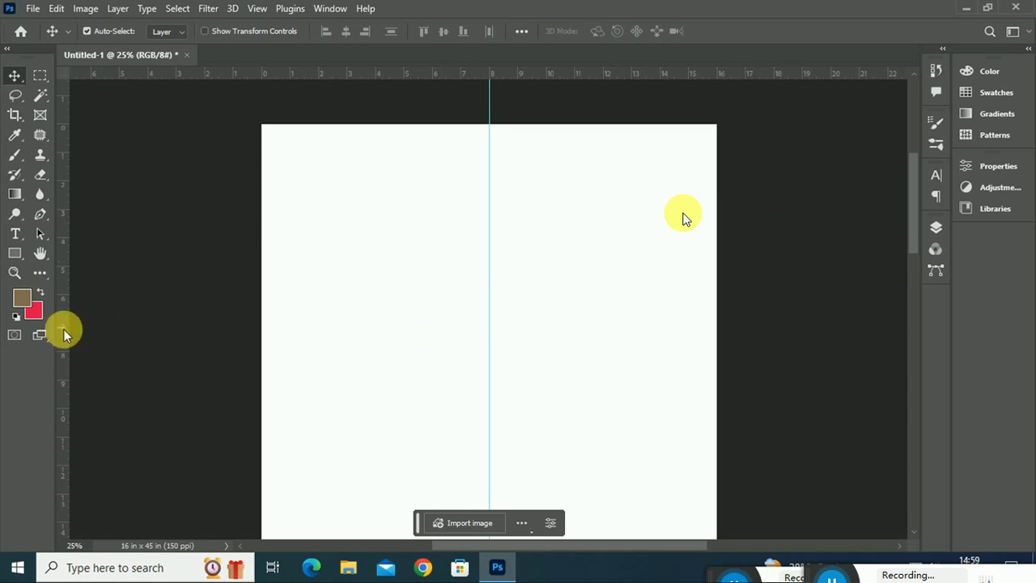
{"action": "left_click_drag", "start_coordinate": [64, 334], "coordinate": [296, 340]}
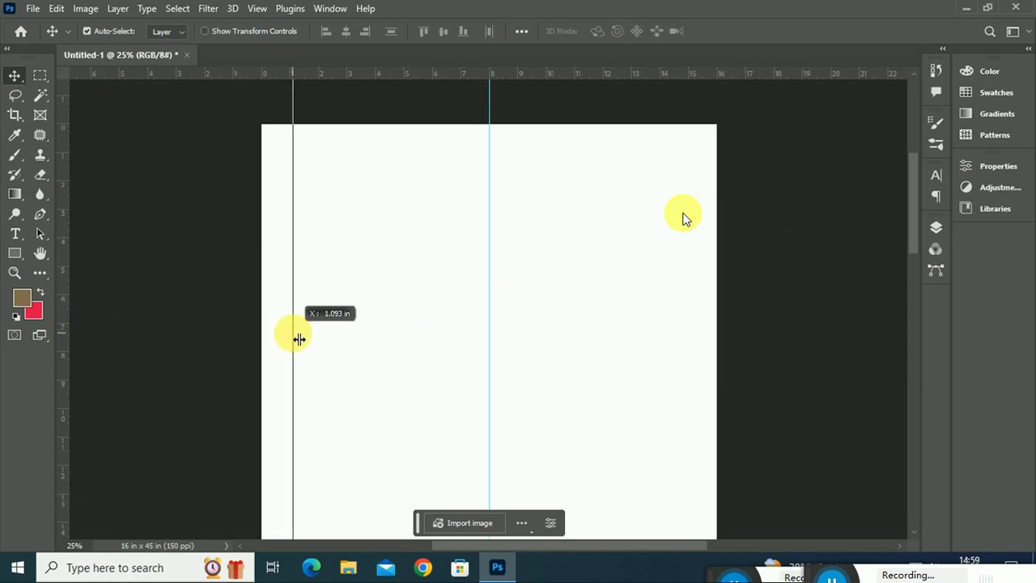
{"action": "left_click_drag", "start_coordinate": [295, 340], "coordinate": [297, 340]}
{"action": "mouse_move", "coordinate": [70, 377]}
{"action": "left_mouse_down"}
{"action": "mouse_move", "coordinate": [652, 367]}
{"action": "mouse_move", "coordinate": [695, 357]}
{"action": "left_mouse_up"}
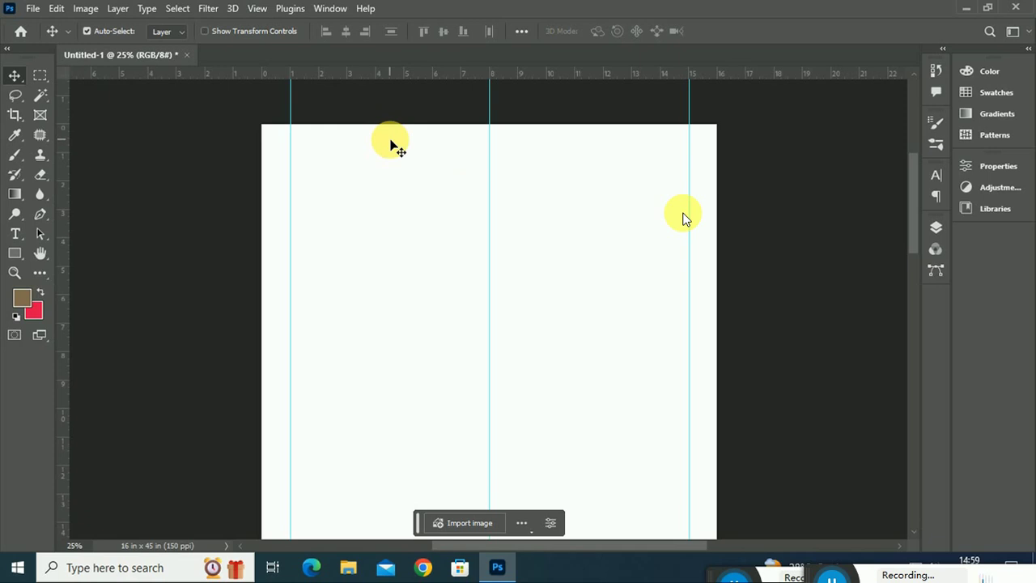
- Draw a Rectangular Marquee selection about 3.5 inches wide from the centre guide
{"action": "scroll", "coordinate": [486, 267], "scroll_direction": "up", "scroll_amount": 1}
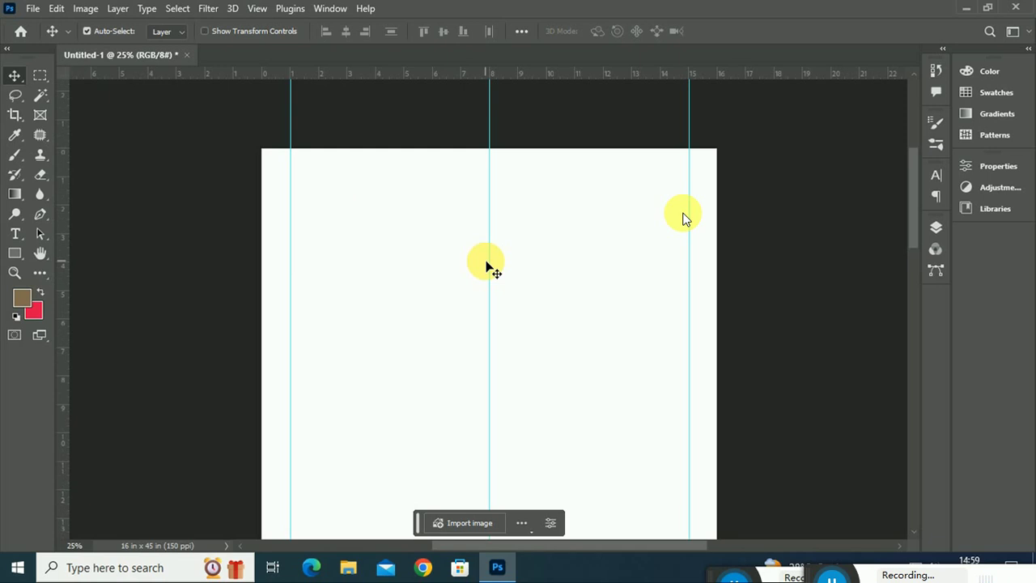
{"action": "key", "text": "ctrl+plus"}
{"action": "scroll", "coordinate": [461, 271], "scroll_direction": "up", "scroll_amount": 1}
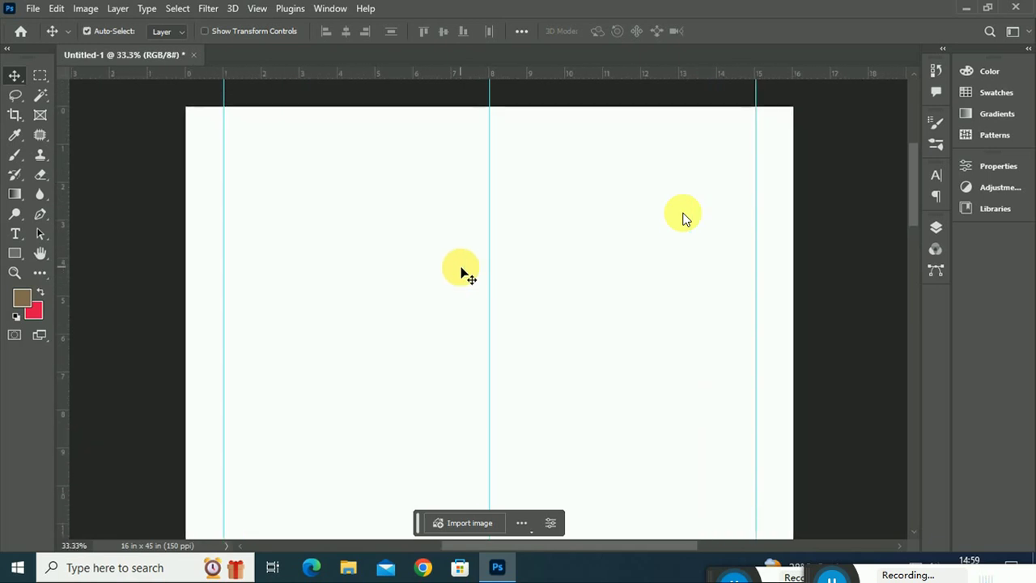
{"action": "scroll", "coordinate": [461, 267], "scroll_direction": "up", "scroll_amount": 1}
{"action": "left_click", "coordinate": [39, 76]}
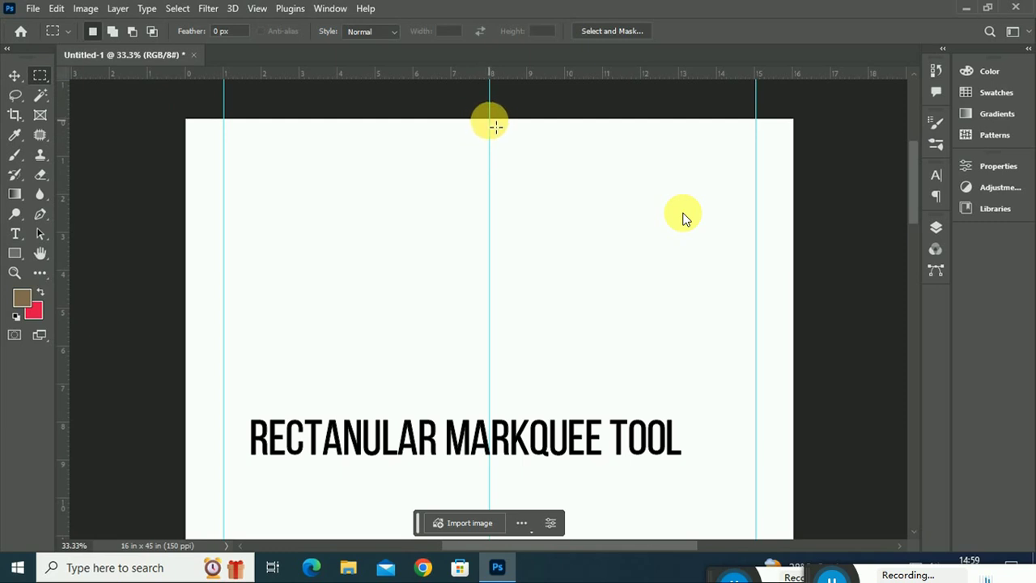
{"action": "left_click_drag", "start_coordinate": [495, 126], "coordinate": [344, 195]}
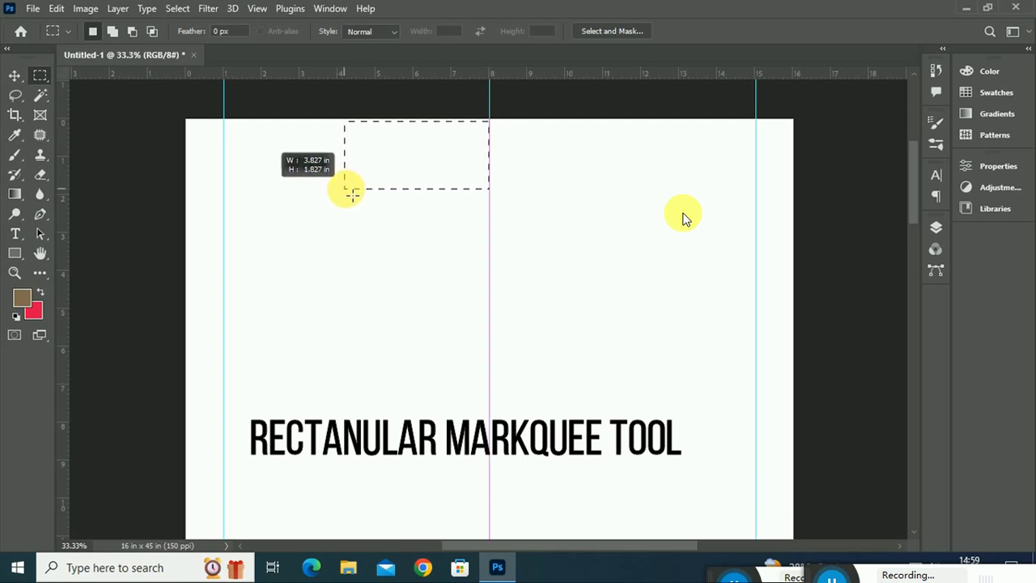
{"action": "left_click_drag", "start_coordinate": [344, 194], "coordinate": [365, 191]}
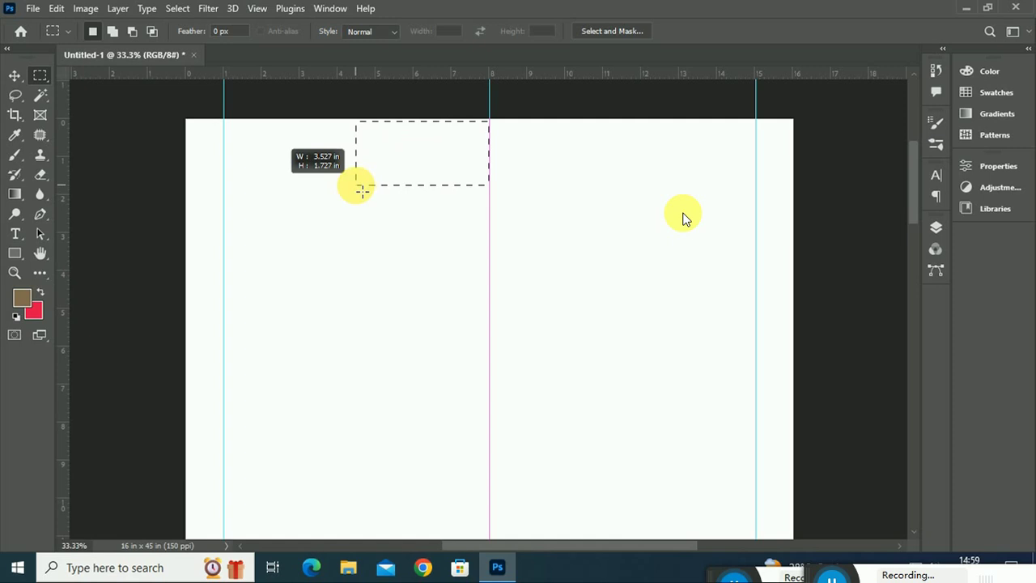
{"action": "left_click_drag", "start_coordinate": [365, 191], "coordinate": [363, 190]}
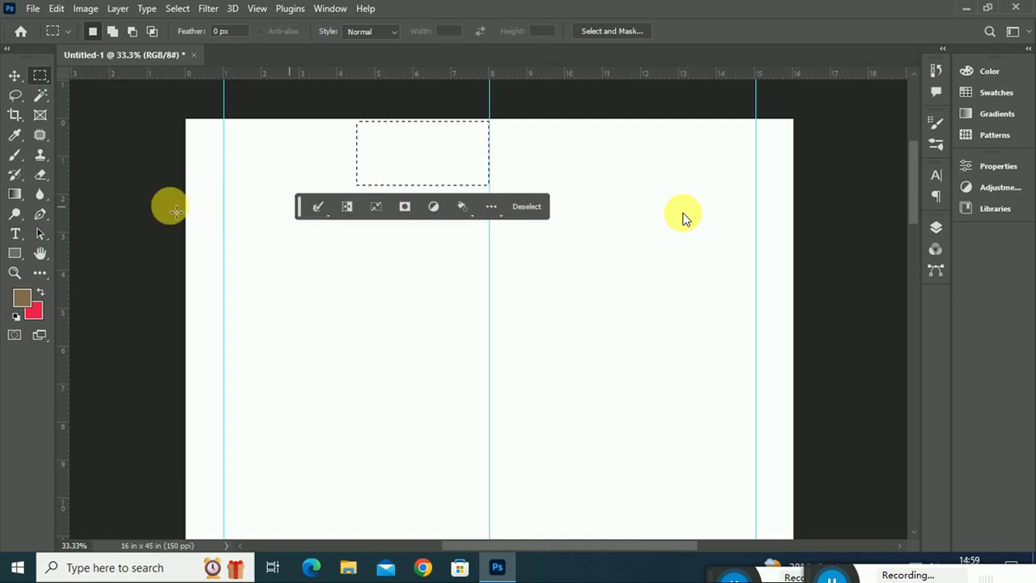
- Add guides at about 4.5 and 11.5 inches using the selection edges, then deselect
{"action": "mouse_move", "coordinate": [64, 229]}
{"action": "left_mouse_down"}
{"action": "mouse_move", "coordinate": [277, 231]}
{"action": "mouse_move", "coordinate": [362, 247]}
{"action": "left_mouse_up"}
{"action": "left_click_drag", "start_coordinate": [428, 151], "coordinate": [563, 154]}
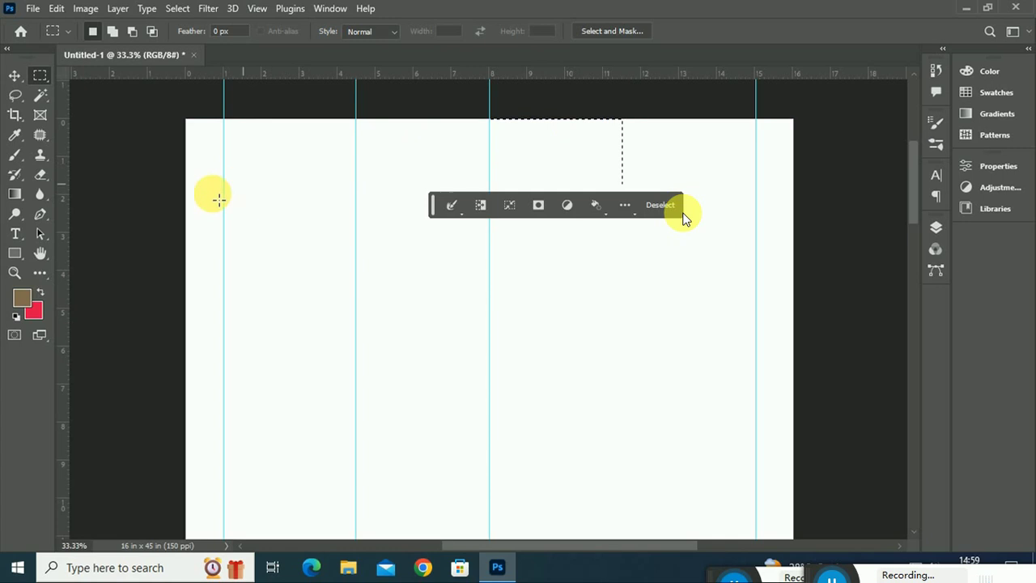
{"action": "mouse_move", "coordinate": [65, 232]}
{"action": "left_mouse_down"}
{"action": "mouse_move", "coordinate": [669, 248]}
{"action": "mouse_move", "coordinate": [634, 249]}
{"action": "left_mouse_up"}
{"action": "key", "text": "Return"}
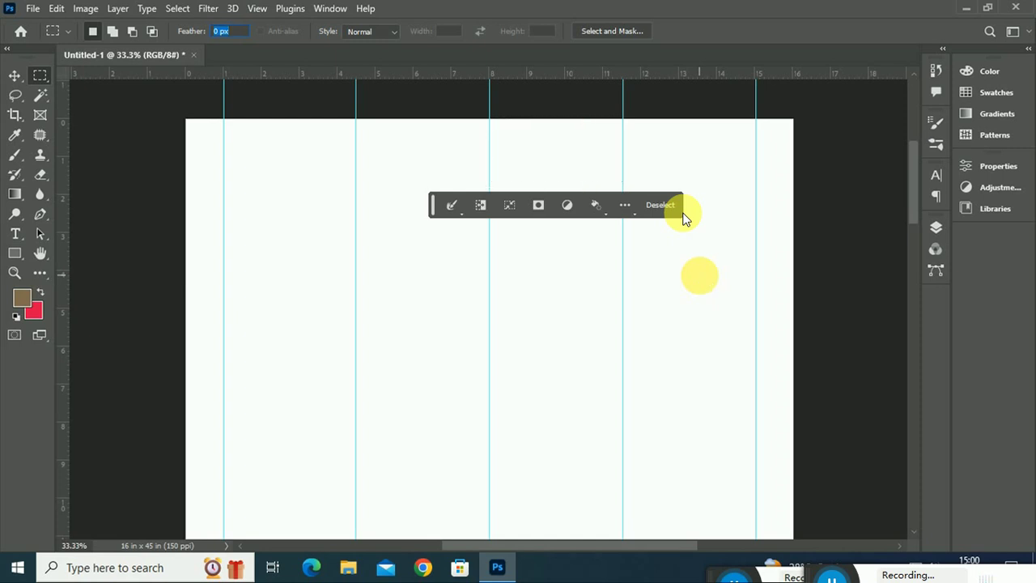
{"action": "left_click", "coordinate": [682, 210]}
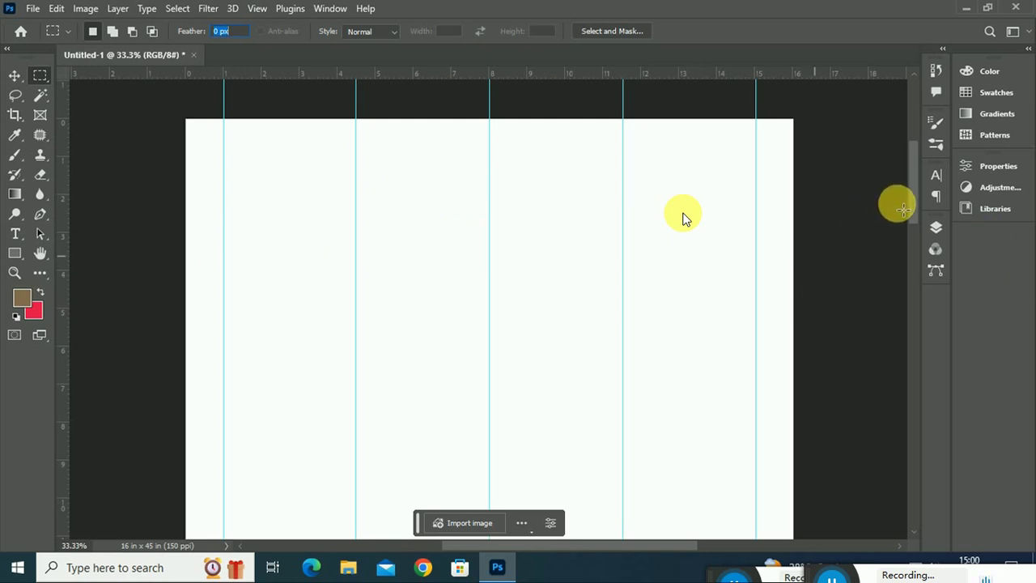
- Scroll down and drag the stray horizontal guide into the ruler with the Move tool
{"action": "left_click_drag", "start_coordinate": [910, 184], "coordinate": [921, 452]}
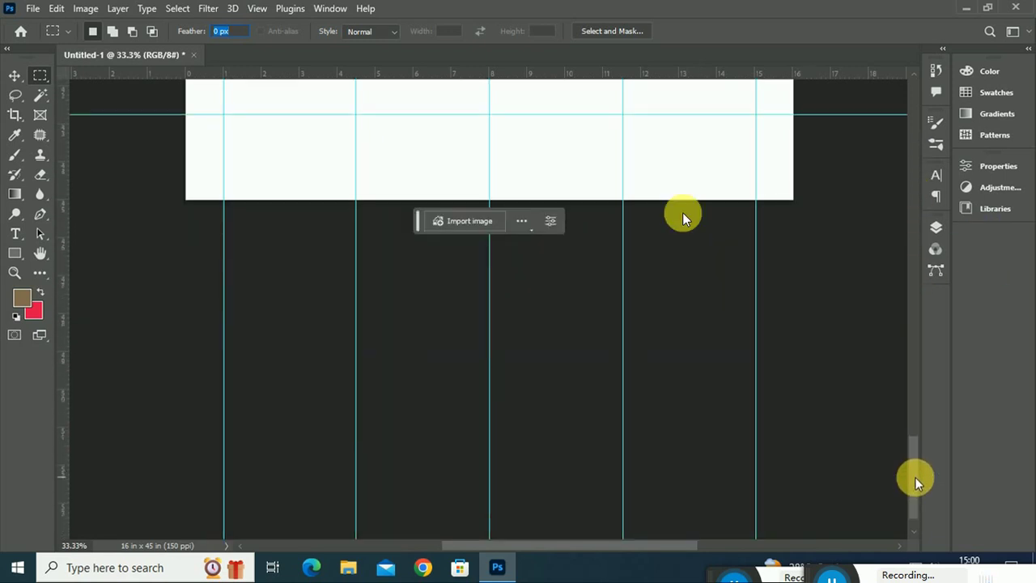
{"action": "left_click_drag", "start_coordinate": [921, 452], "coordinate": [925, 433]}
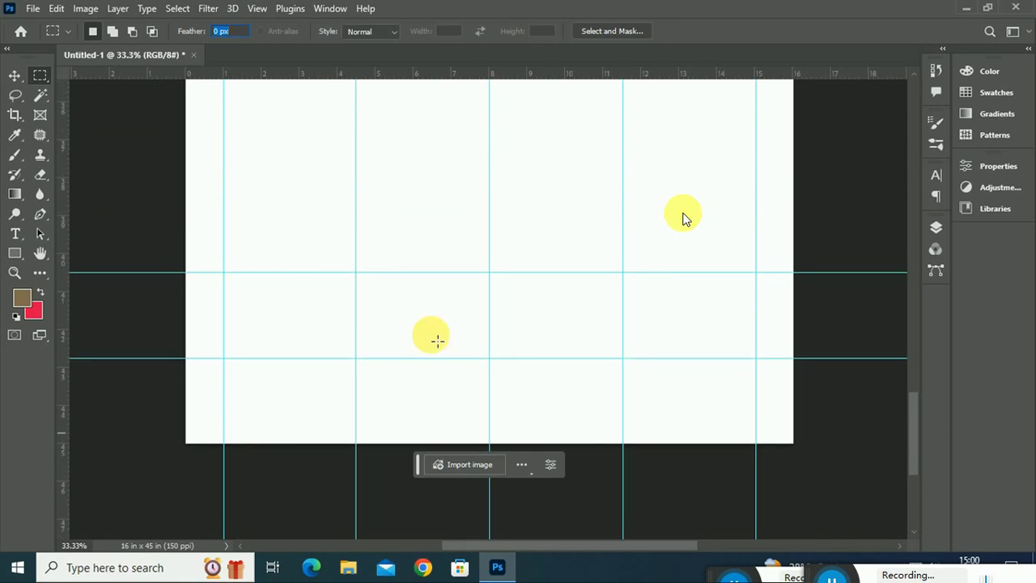
{"action": "left_click", "coordinate": [17, 79]}
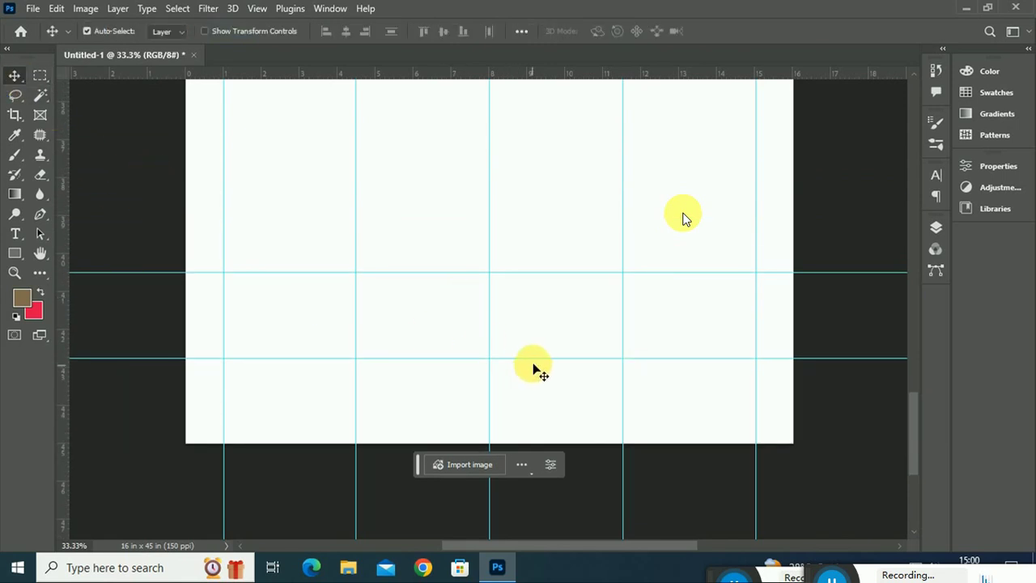
{"action": "mouse_move", "coordinate": [541, 365]}
{"action": "left_mouse_down"}
{"action": "mouse_move", "coordinate": [550, 6]}
{"action": "mouse_move", "coordinate": [576, 63]}
{"action": "mouse_move", "coordinate": [576, 32]}
{"action": "left_mouse_up"}
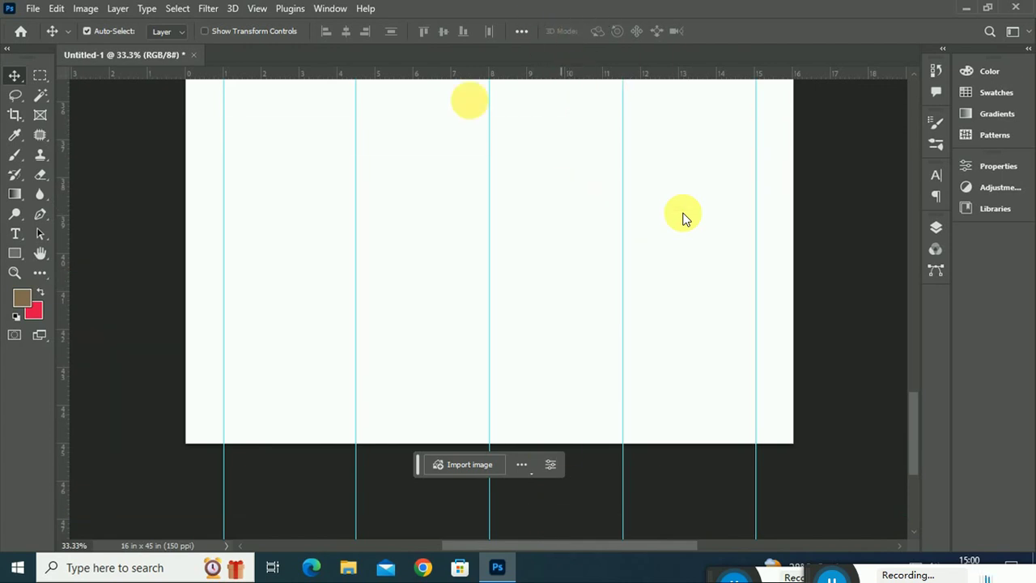
{"action": "left_click", "coordinate": [14, 254]}
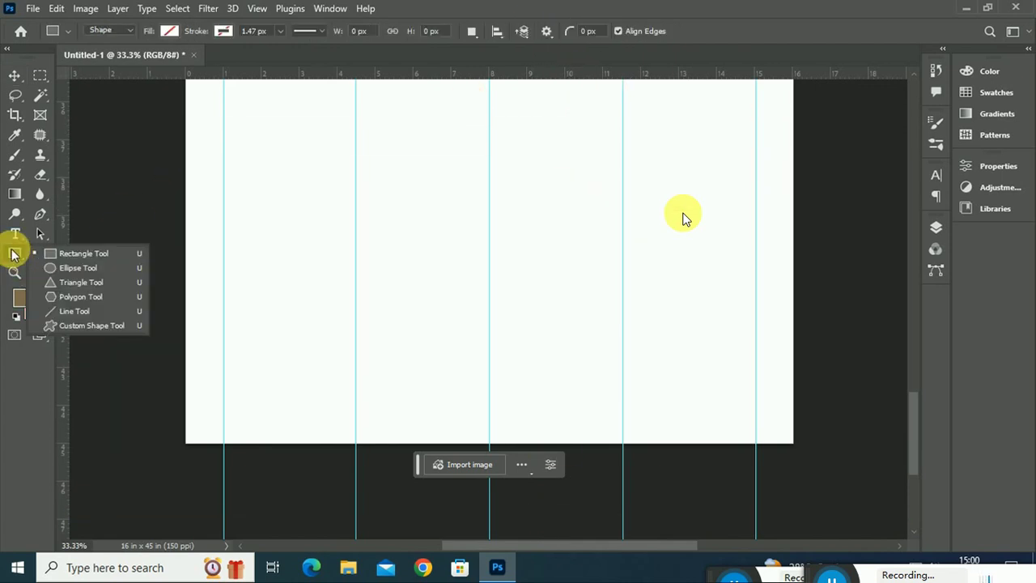
- Draw a 14 × 44.95 inch rectangle between the 1-inch and 15-inch guides
{"action": "left_click", "coordinate": [68, 256]}
{"action": "scroll", "coordinate": [490, 235], "scroll_direction": "up", "scroll_amount": 2}
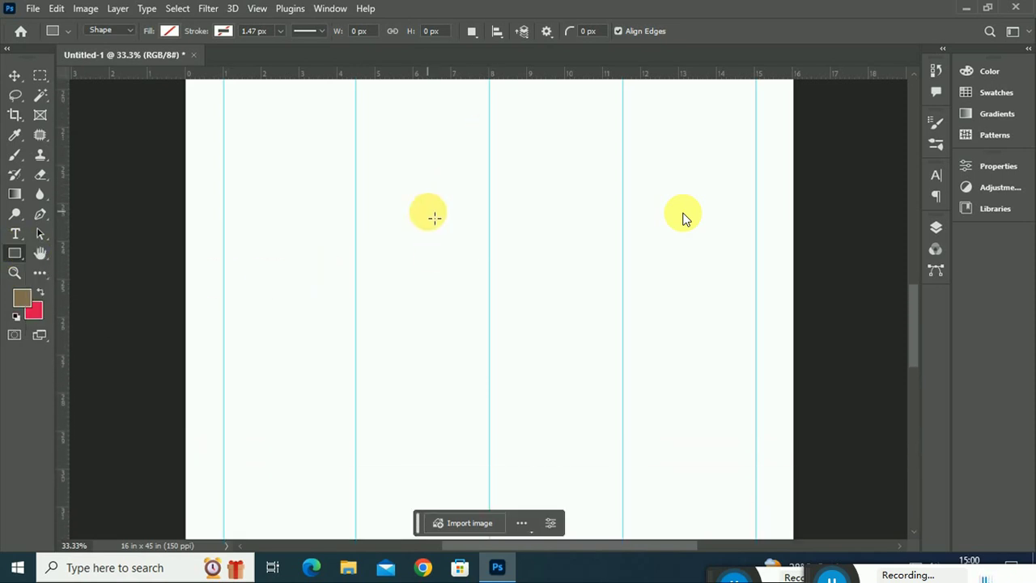
{"action": "key", "text": "ctrl+minus"}
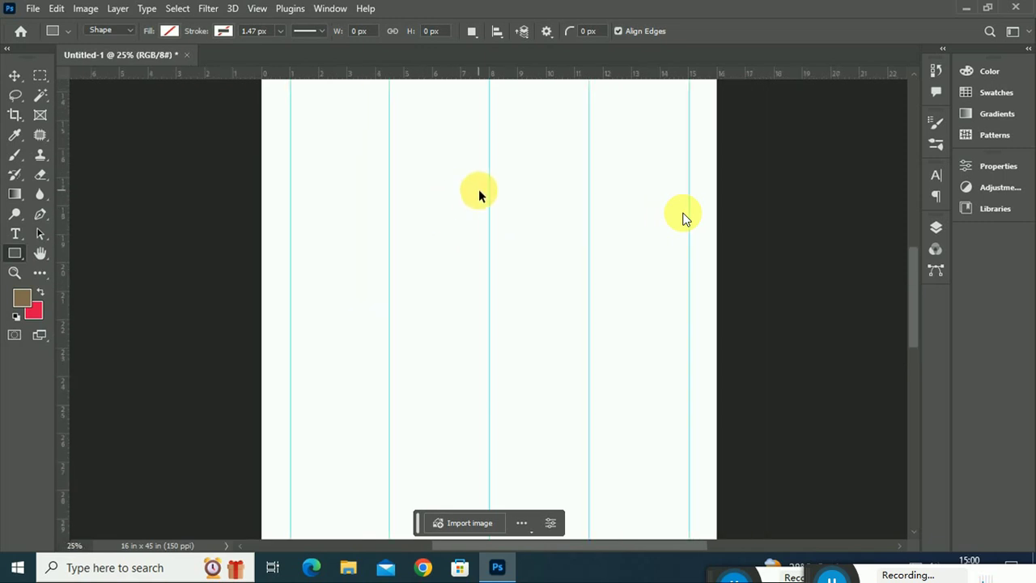
{"action": "key", "text": "ctrl+minus"}
{"action": "key", "text": "ctrl+minus"}
{"action": "scroll", "coordinate": [523, 188], "scroll_direction": "up", "scroll_amount": 2}
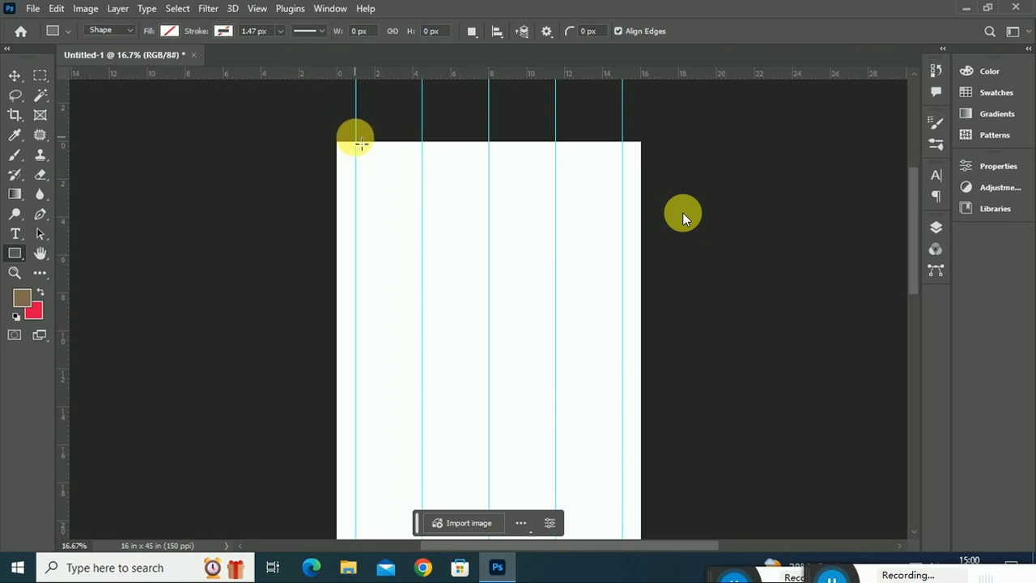
{"action": "mouse_move", "coordinate": [362, 148]}
{"action": "left_mouse_down"}
{"action": "mouse_move", "coordinate": [574, 576]}
{"action": "mouse_move", "coordinate": [614, 576]}
{"action": "left_mouse_up"}
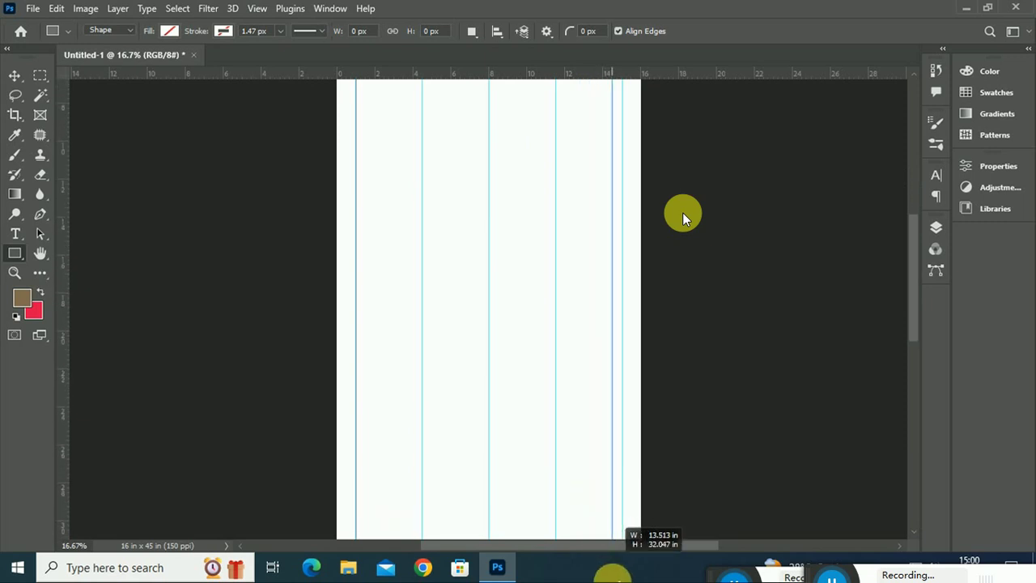
{"action": "left_click_drag", "start_coordinate": [614, 576], "coordinate": [623, 454]}
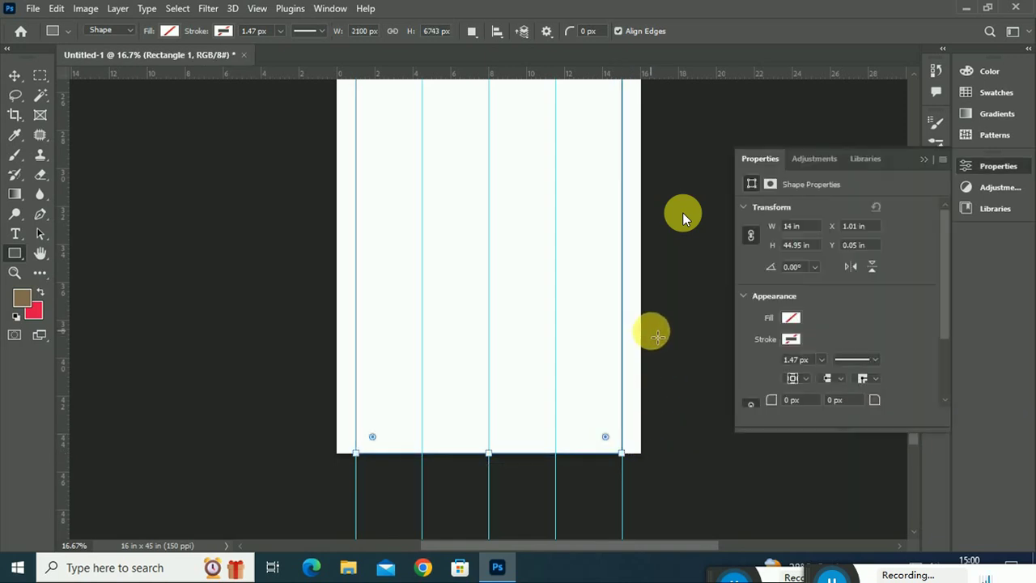
- Give Rectangle 1 a tan-brown fill from the Properties Fill swatch
{"action": "left_click", "coordinate": [789, 321]}
{"action": "left_click", "coordinate": [781, 345]}
{"action": "left_click", "coordinate": [932, 170]}
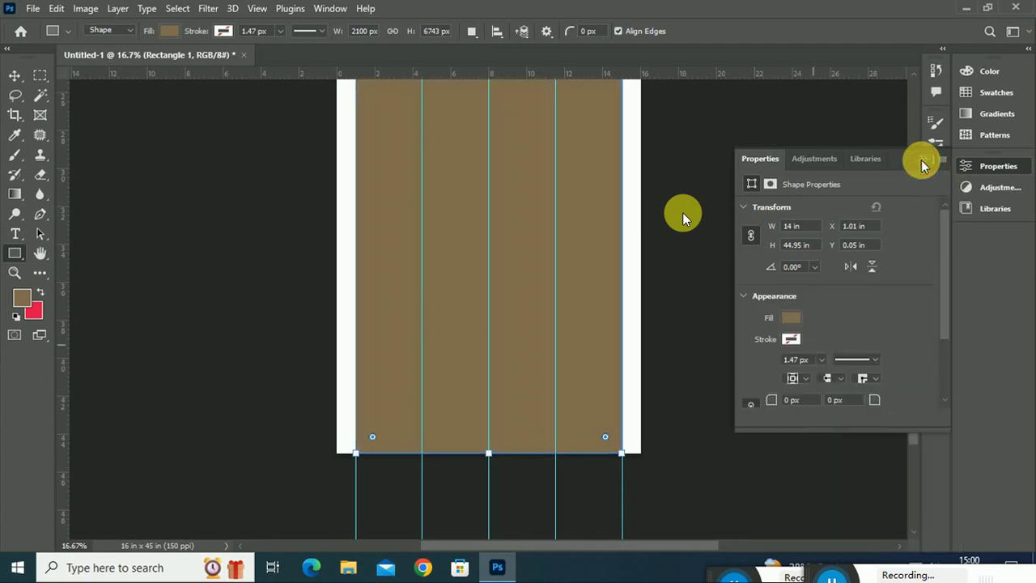
{"action": "left_click", "coordinate": [923, 159]}
- Snap the rectangle's top edge to the page top so it spans the full 6750 px
{"action": "left_click_drag", "start_coordinate": [911, 401], "coordinate": [928, 224]}
{"action": "key", "text": "ctrl+plus"}
{"action": "key", "text": "ctrl+plus"}
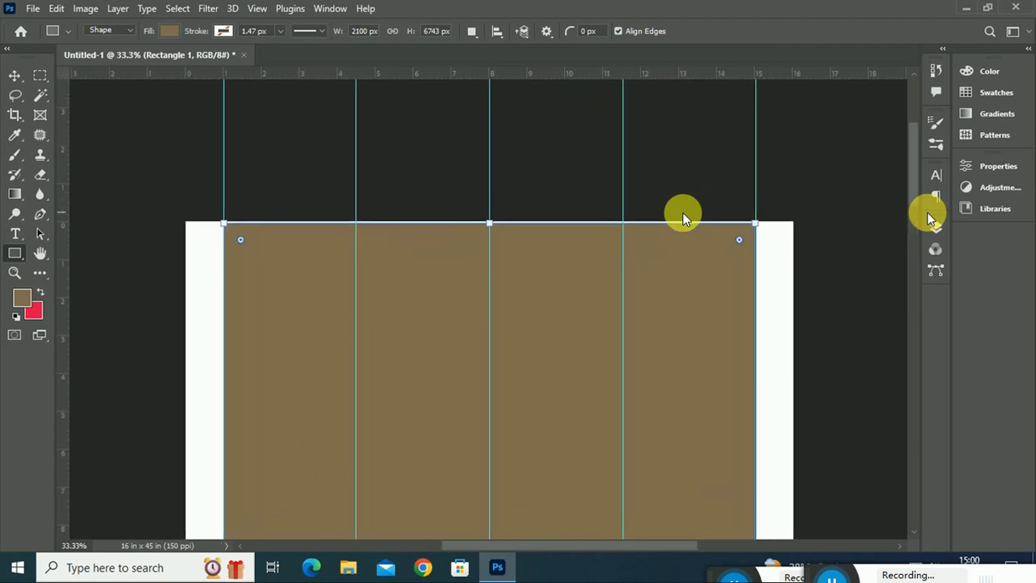
{"action": "left_click_drag", "start_coordinate": [496, 229], "coordinate": [496, 227]}
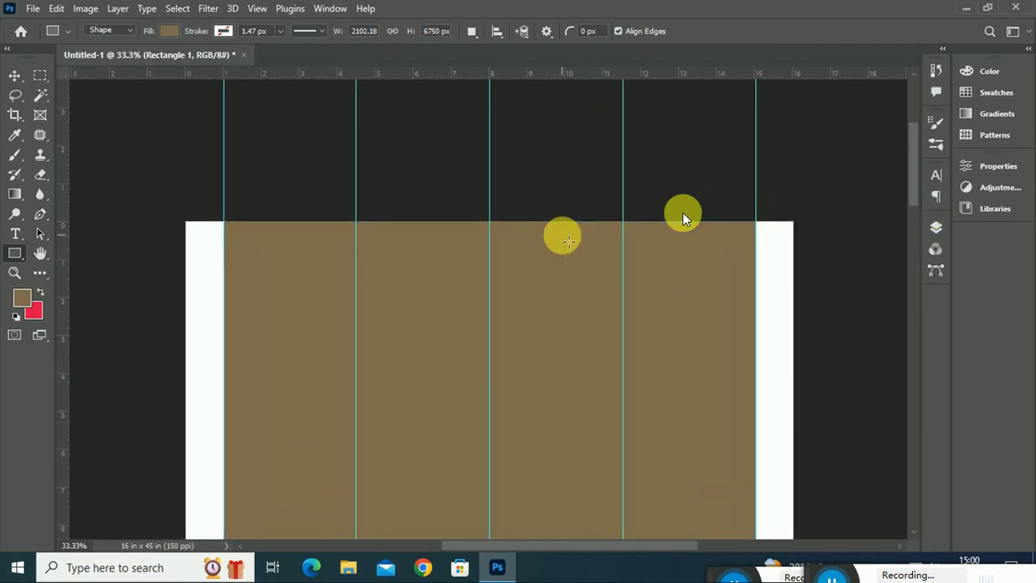
{"action": "scroll", "coordinate": [569, 240], "scroll_direction": "down", "scroll_amount": 2}
{"action": "scroll", "coordinate": [570, 241], "scroll_direction": "down", "scroll_amount": 2}
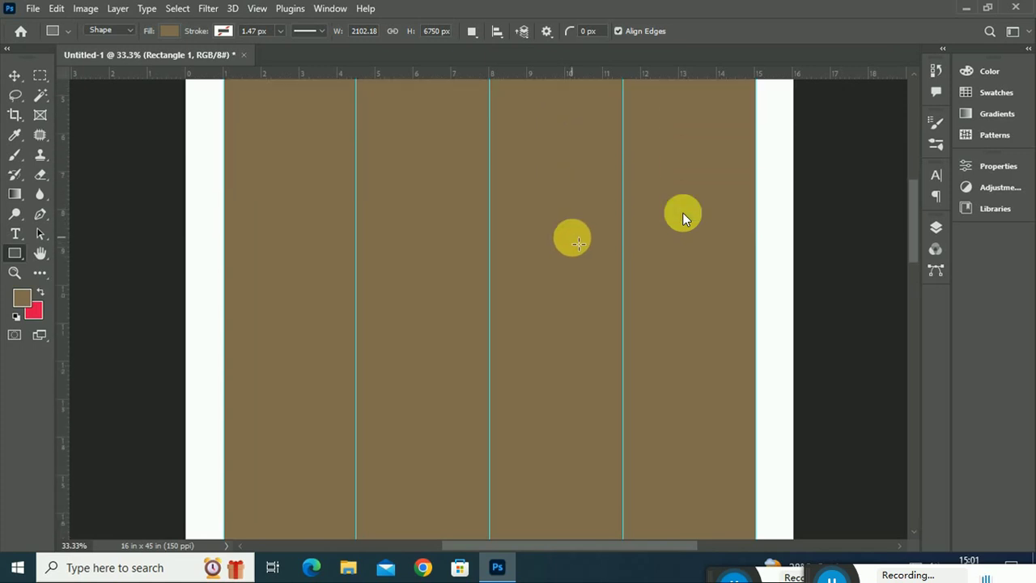
{"action": "scroll", "coordinate": [583, 245], "scroll_direction": "down", "scroll_amount": 1}
{"action": "scroll", "coordinate": [583, 244], "scroll_direction": "down", "scroll_amount": 1}
{"action": "scroll", "coordinate": [583, 244], "scroll_direction": "down", "scroll_amount": 1}
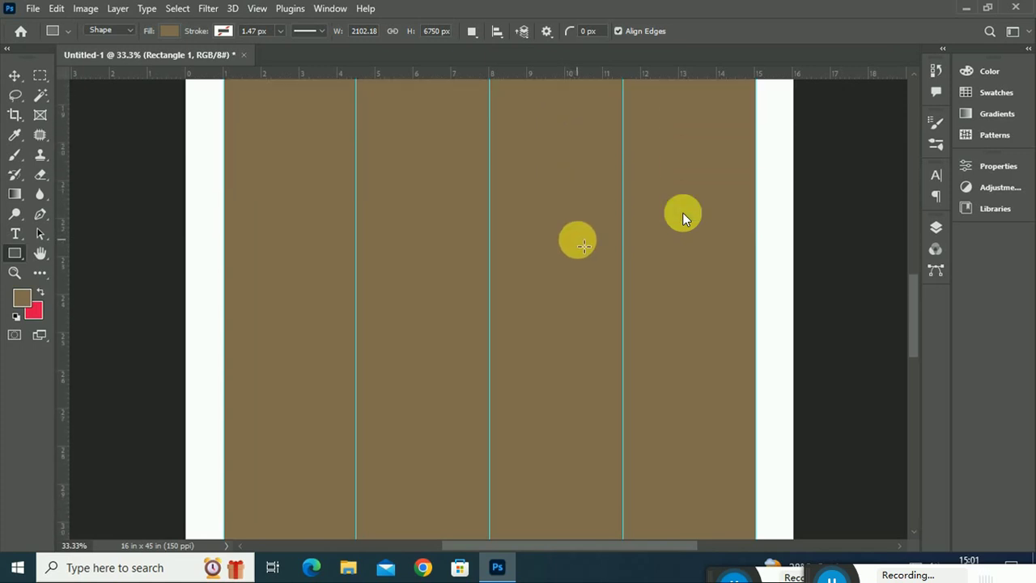
{"action": "scroll", "coordinate": [583, 245], "scroll_direction": "down", "scroll_amount": 2}
{"action": "scroll", "coordinate": [583, 245], "scroll_direction": "down", "scroll_amount": 2}
{"action": "scroll", "coordinate": [583, 245], "scroll_direction": "down", "scroll_amount": 1}
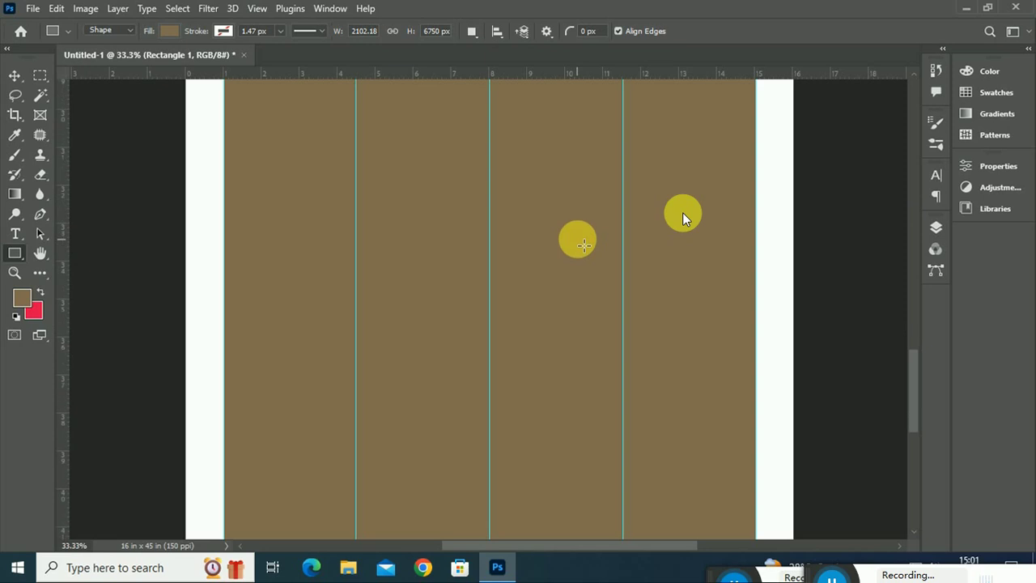
{"action": "scroll", "coordinate": [584, 245], "scroll_direction": "down", "scroll_amount": 1}
{"action": "scroll", "coordinate": [584, 245], "scroll_direction": "down", "scroll_amount": 1}
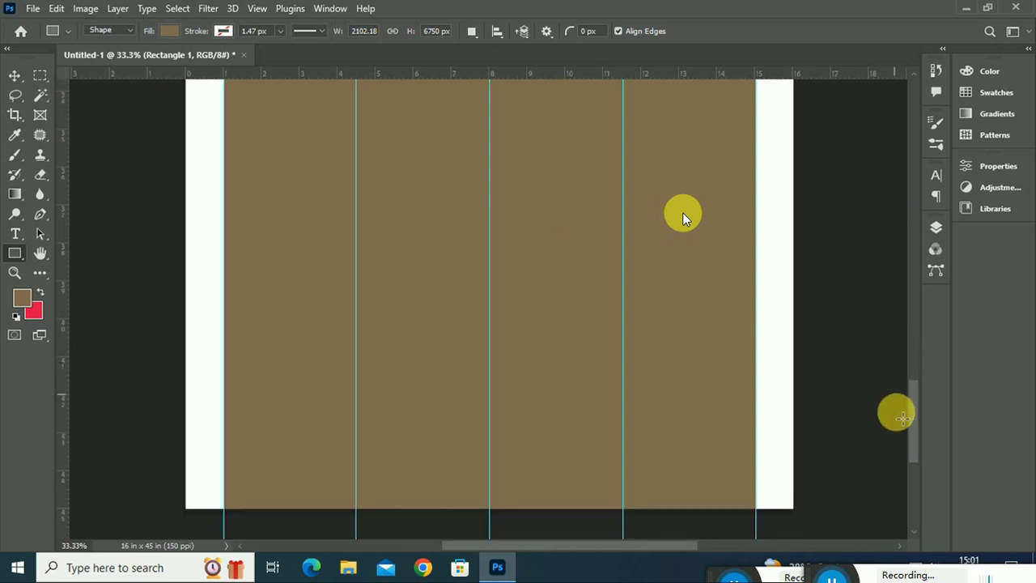
{"action": "mouse_move", "coordinate": [910, 412]}
{"action": "left_mouse_down"}
{"action": "mouse_move", "coordinate": [935, 141]}
{"action": "mouse_move", "coordinate": [933, 150]}
{"action": "left_mouse_up"}
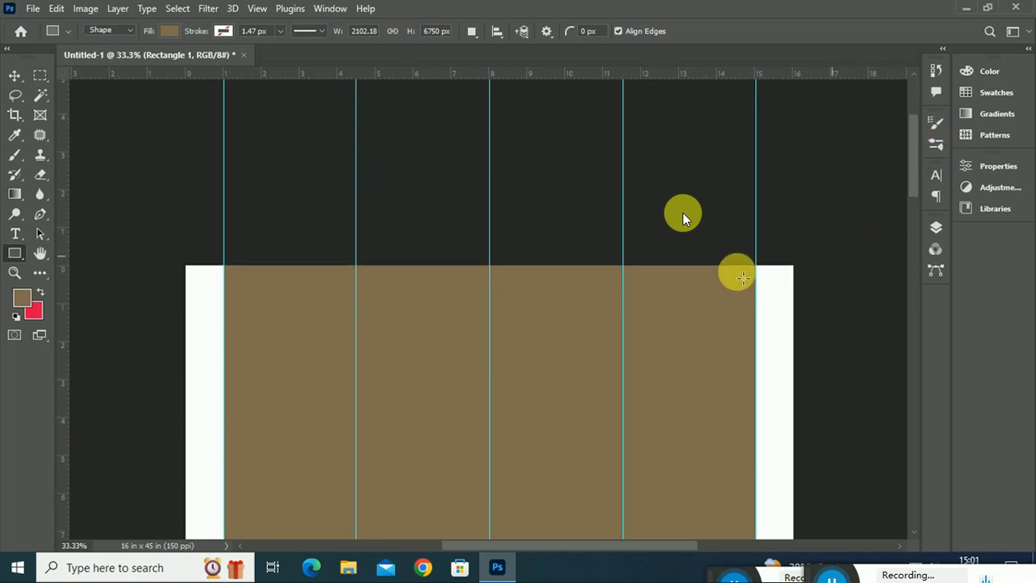
{"action": "scroll", "coordinate": [402, 267], "scroll_direction": "down", "scroll_amount": 3}
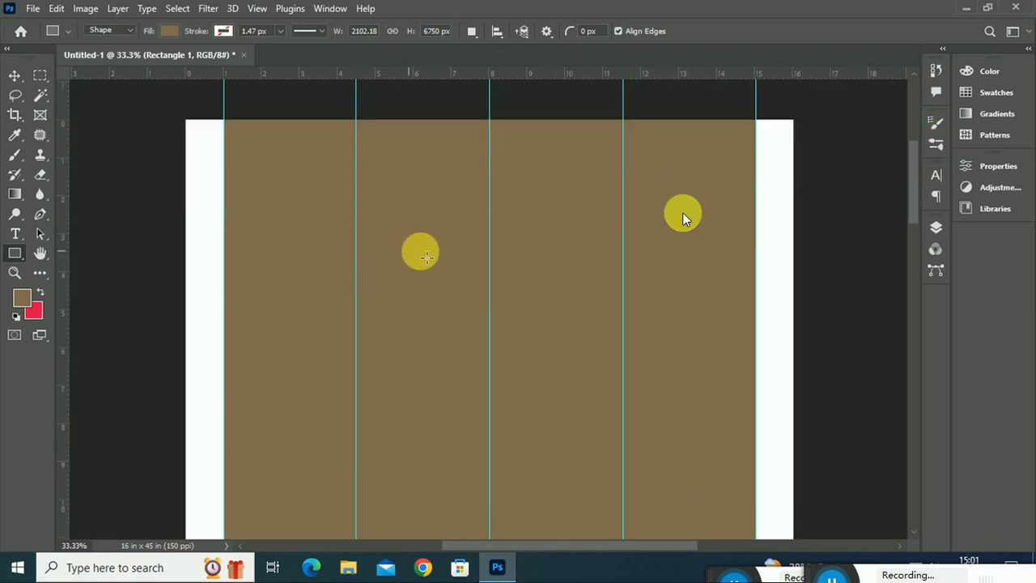
{"action": "left_click_drag", "start_coordinate": [913, 198], "coordinate": [892, 484]}
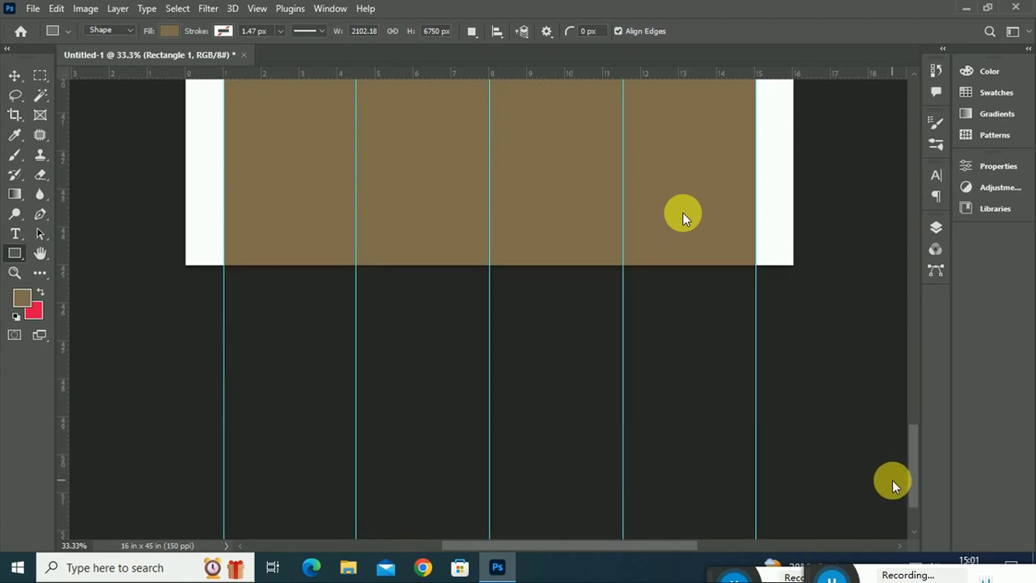
{"action": "left_click_drag", "start_coordinate": [892, 484], "coordinate": [920, 180]}
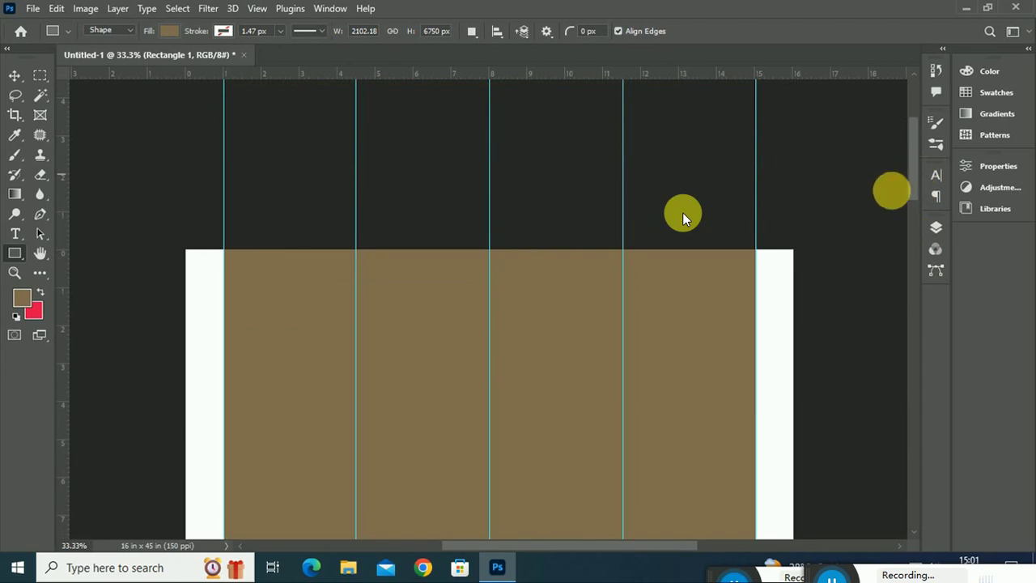
- Perspective-taper the rectangle's top to the inner guides, then fit the page and hide guides
{"action": "left_click", "coordinate": [15, 75]}
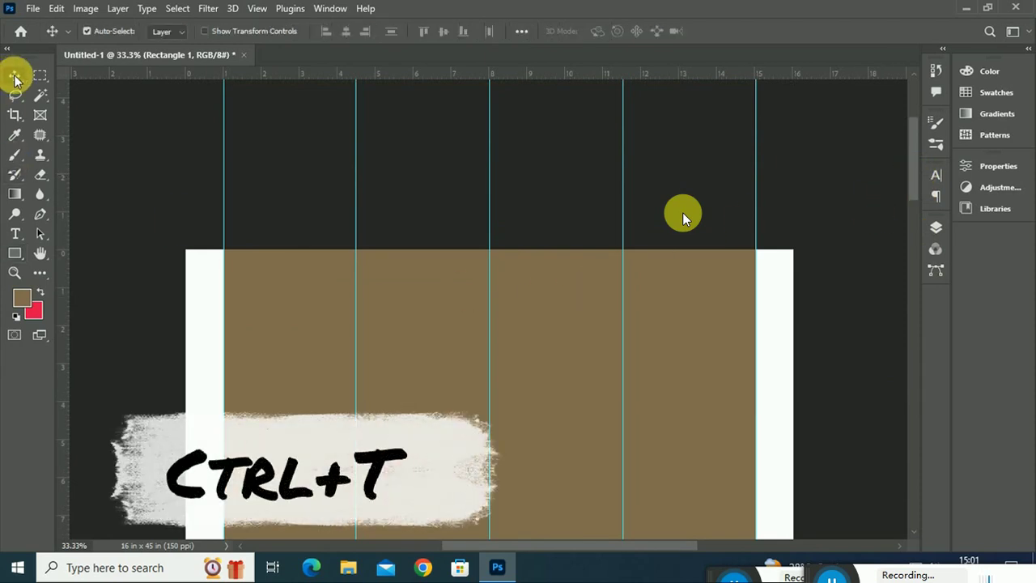
{"action": "key", "text": "ctrl+t"}
{"action": "right_click", "coordinate": [306, 332]}
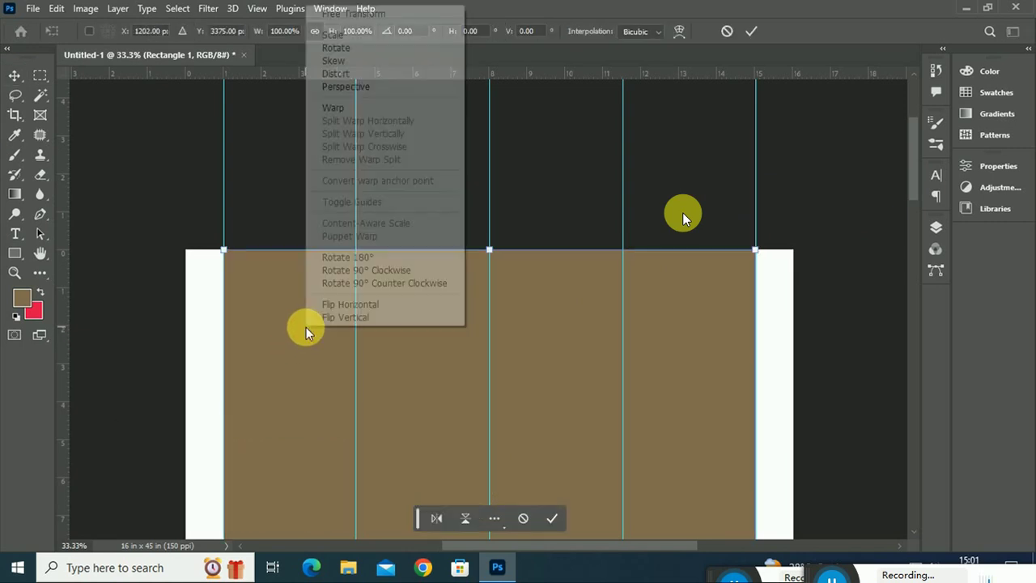
{"action": "left_click", "coordinate": [369, 96]}
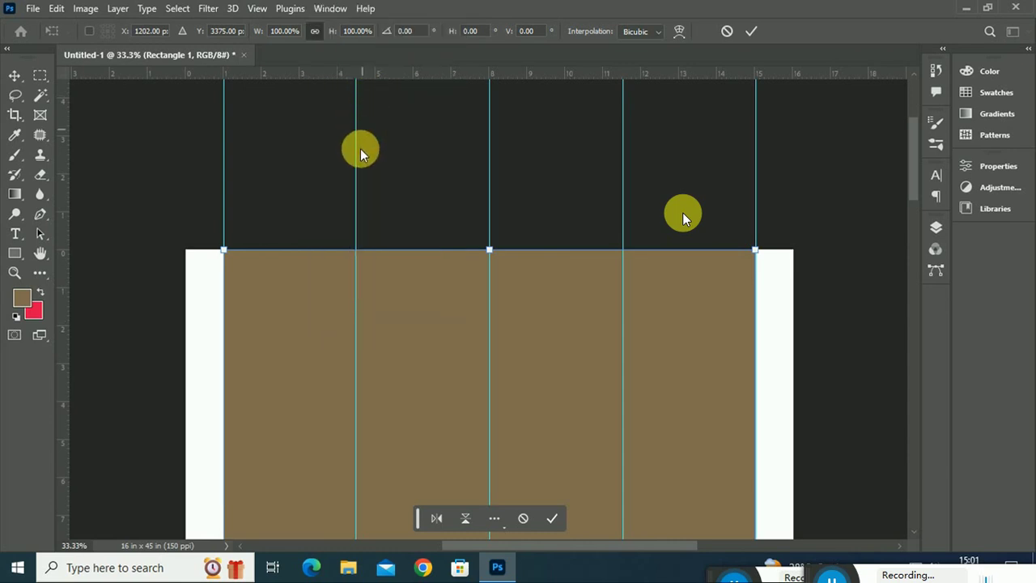
{"action": "left_click_drag", "start_coordinate": [225, 250], "coordinate": [337, 259]}
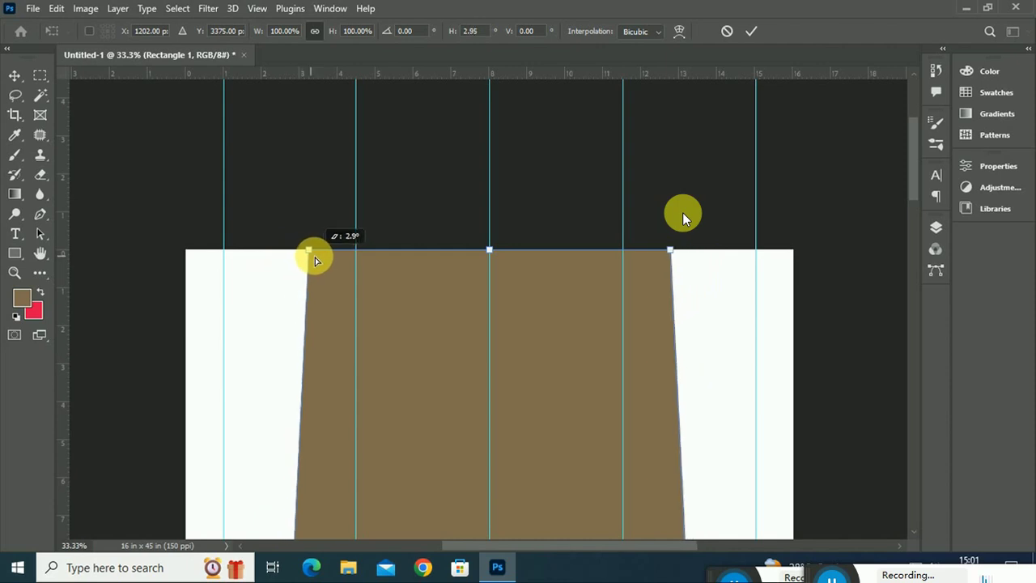
{"action": "left_click_drag", "start_coordinate": [337, 259], "coordinate": [356, 257]}
{"action": "key", "text": "Return"}
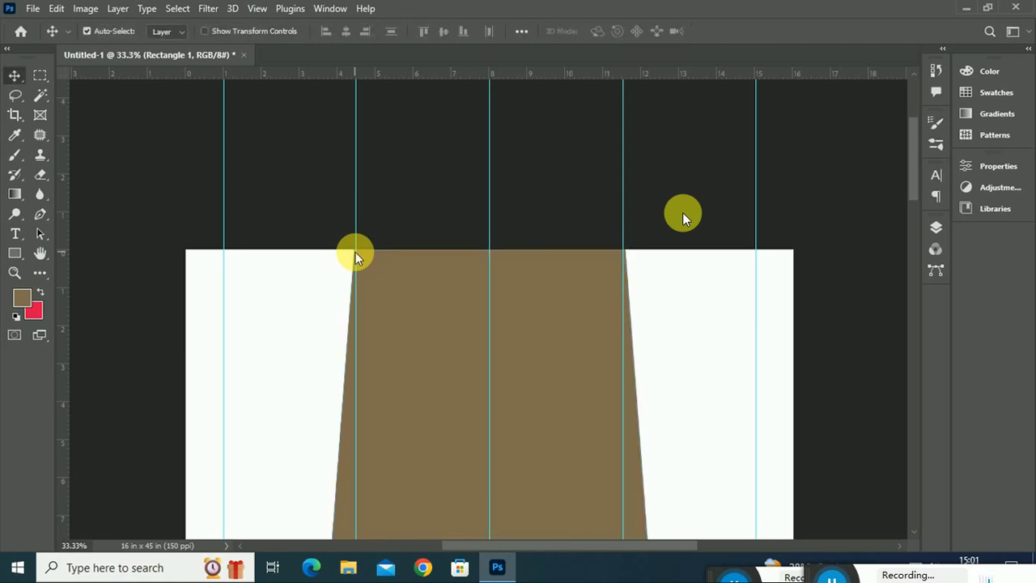
{"action": "key", "text": "ctrl+0"}
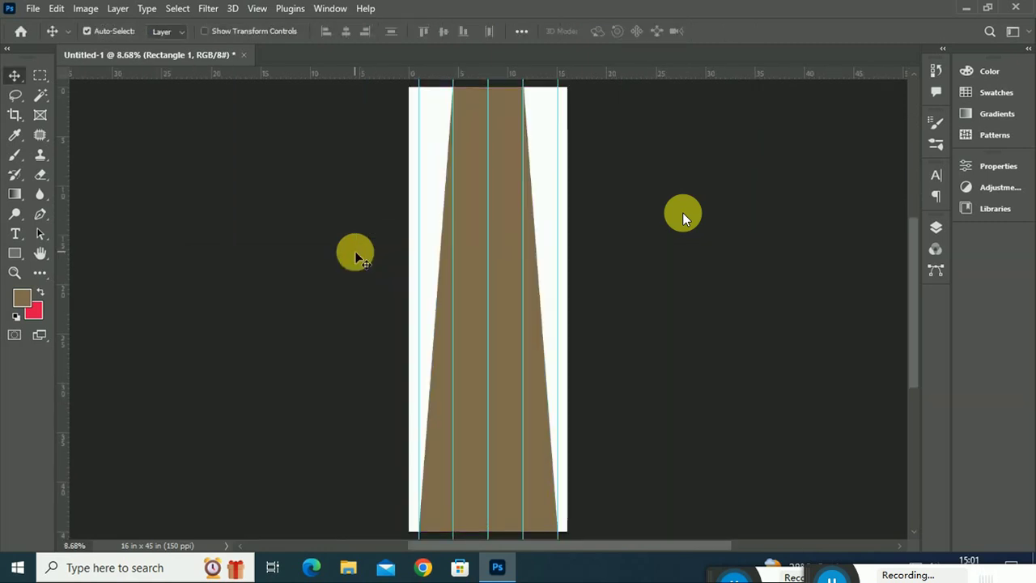
{"action": "key", "text": "ctrl+semicolon"}
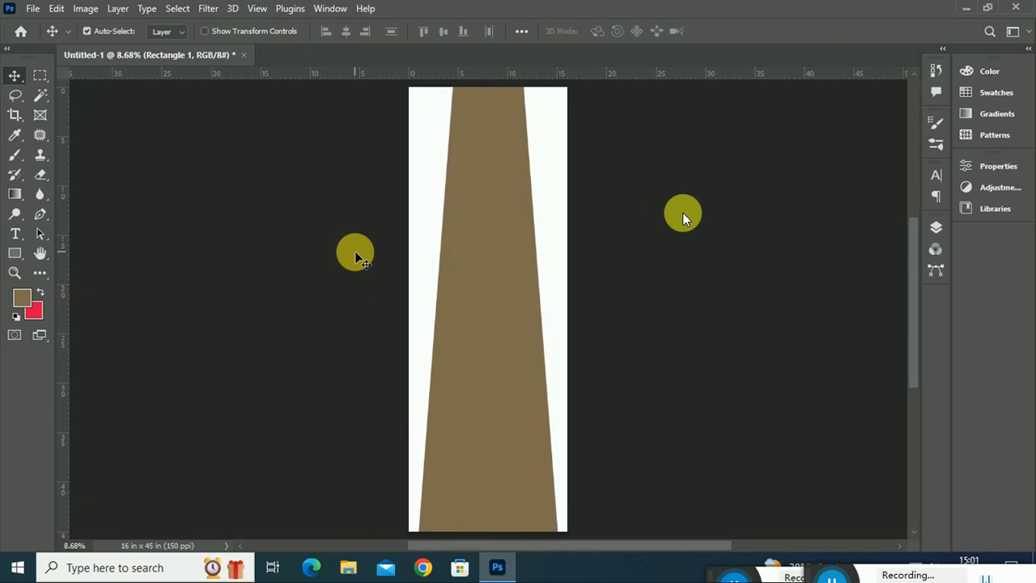